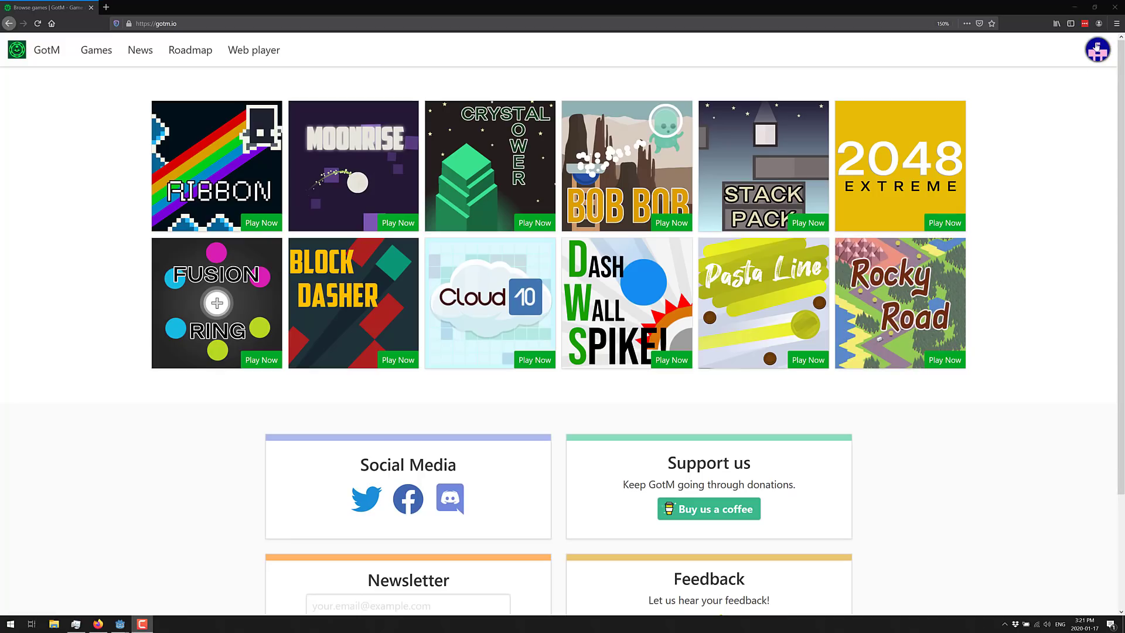
# Step: Open GotM's Web player page, which takes a Godot .pck package
pyautogui.click(271, 54)
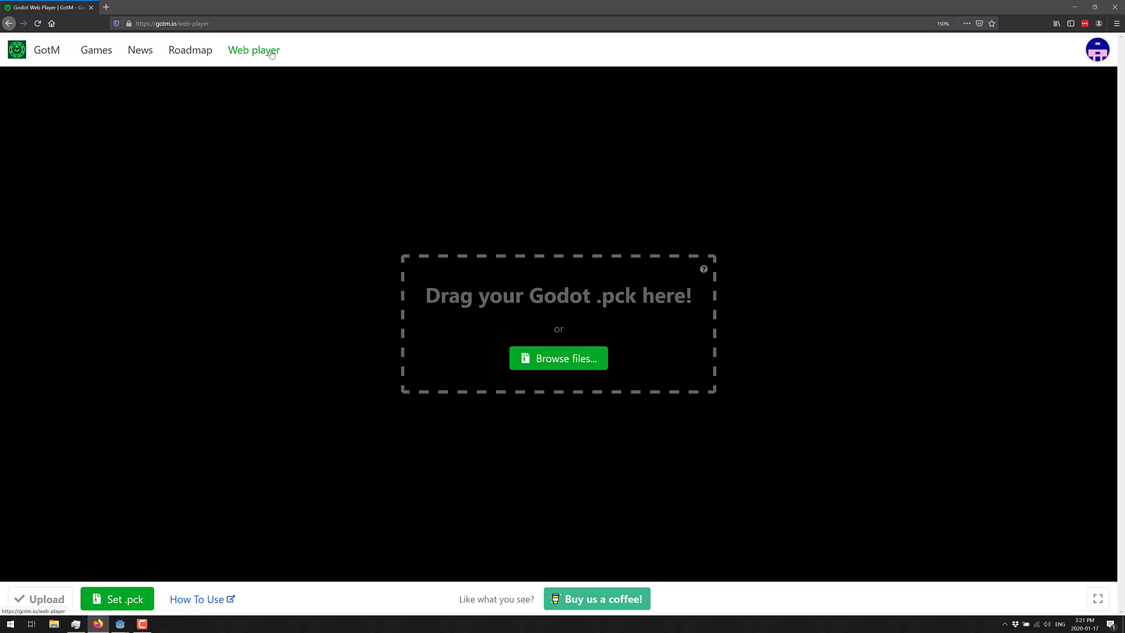
# Step: Switch to the Dodge the Creeps Godot editor and open Project > Export
pyautogui.click(120, 623)
pyautogui.click(153, 591)
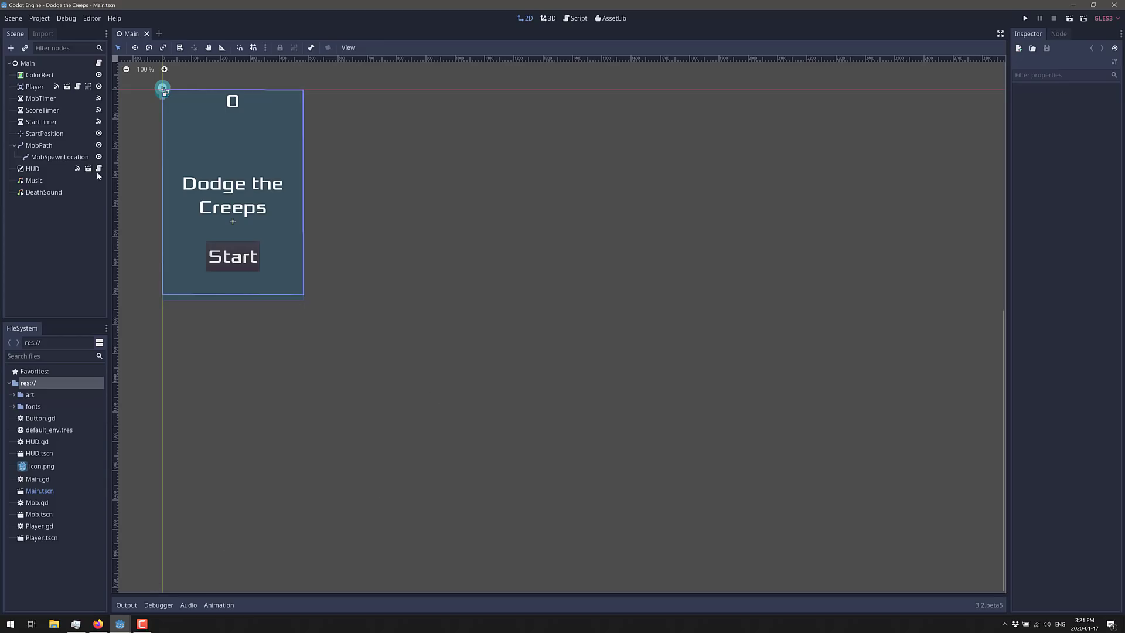
pyautogui.click(40, 19)
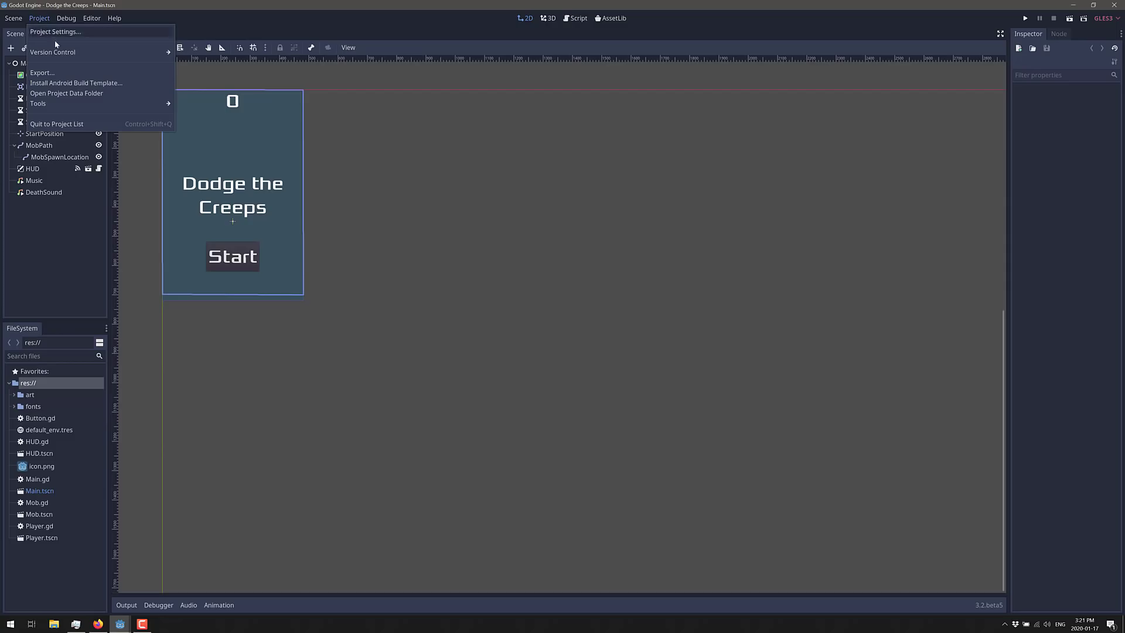
pyautogui.click(67, 73)
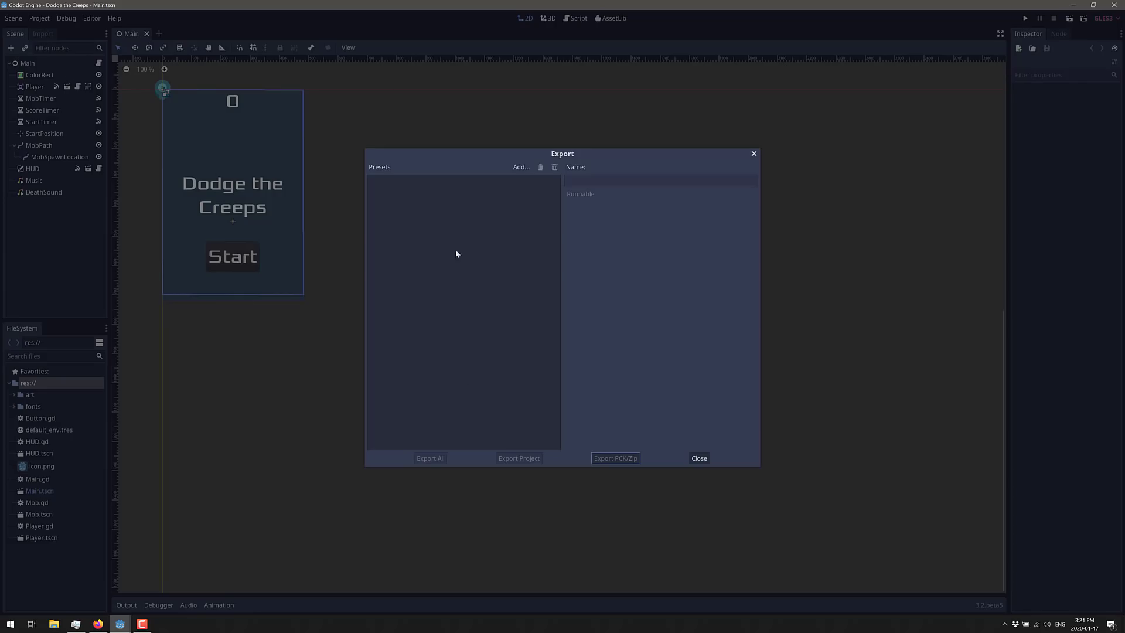
# Step: Add a Windows Desktop preset and export the pack as Gotm.pck into C:/temp
pyautogui.click(519, 169)
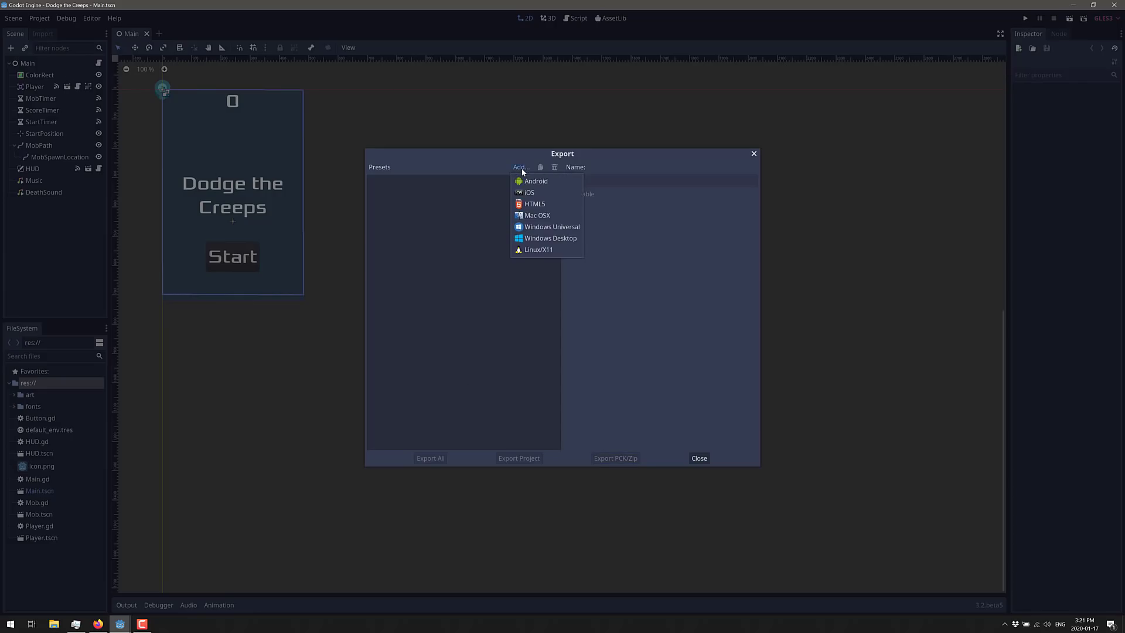
pyautogui.click(544, 238)
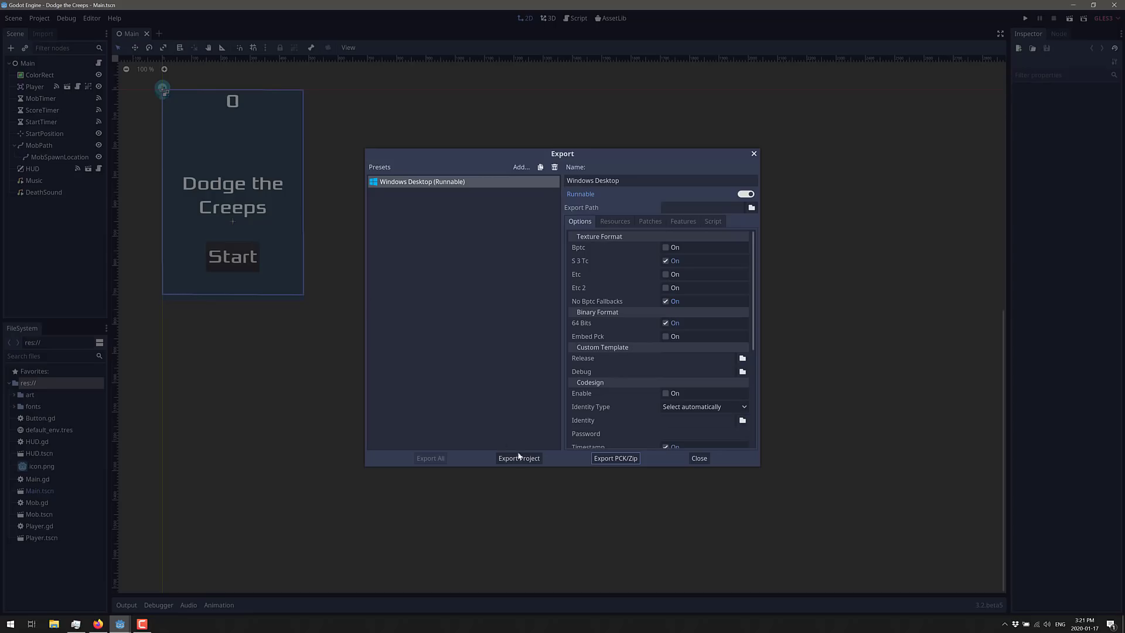
pyautogui.click(616, 458)
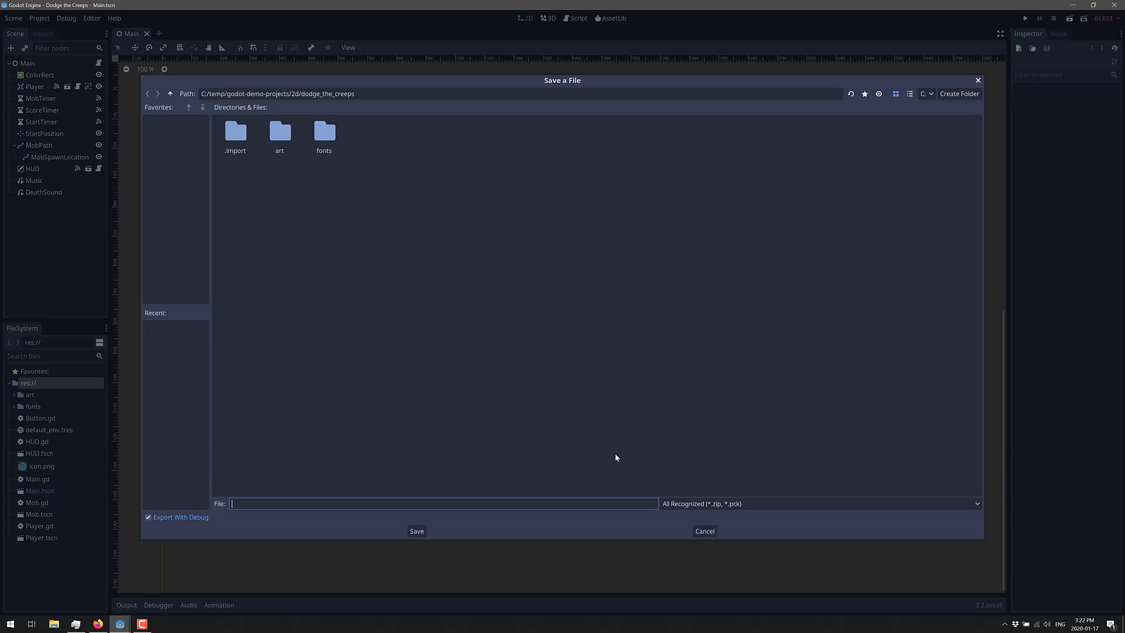
pyautogui.click(170, 94)
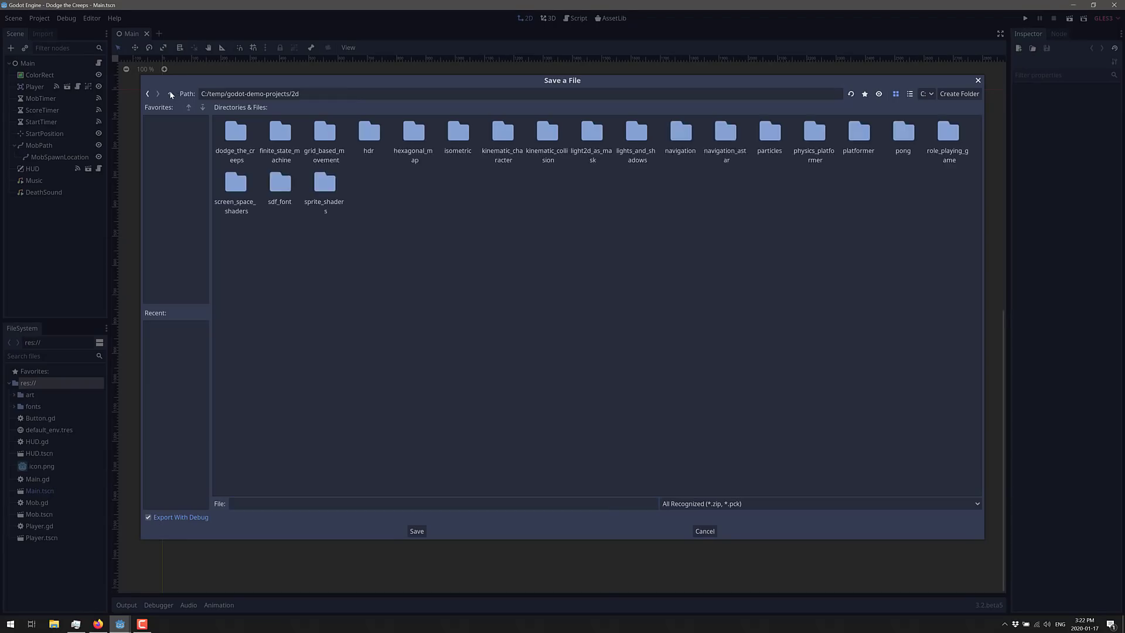
pyautogui.click(170, 94)
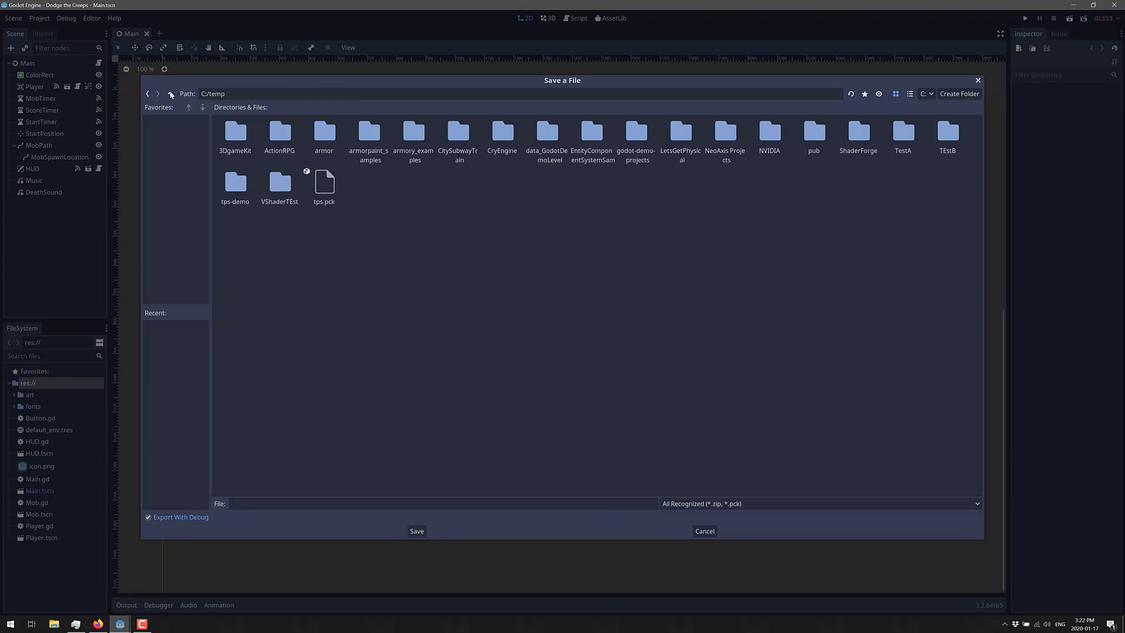
pyautogui.click(345, 502)
pyautogui.write('Gotm')
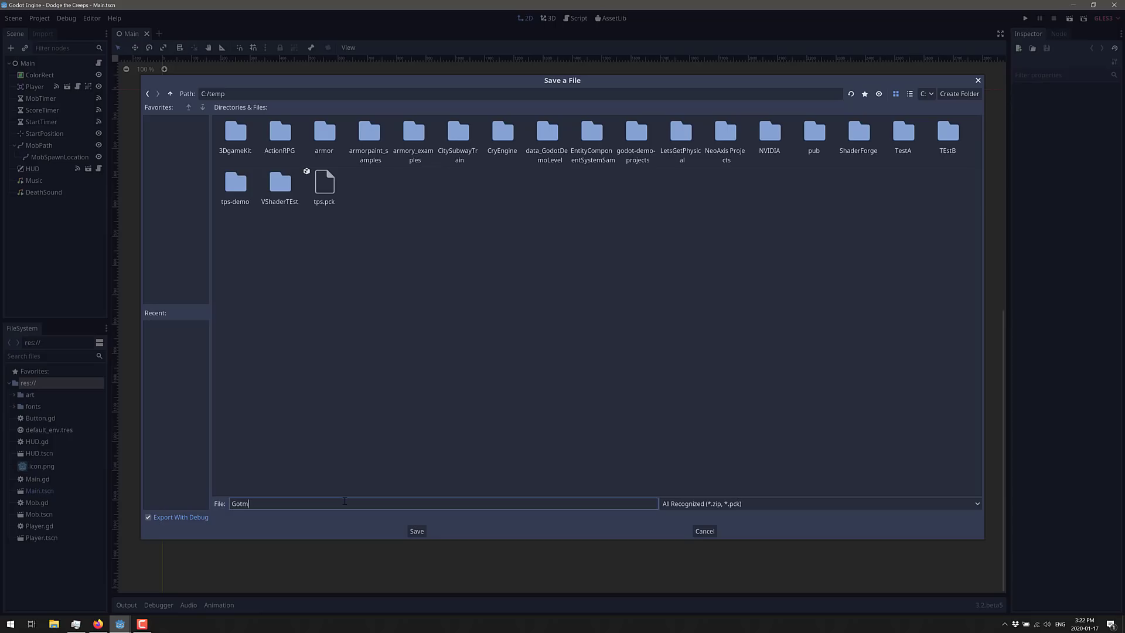
pyautogui.write('.pck')
pyautogui.click(412, 532)
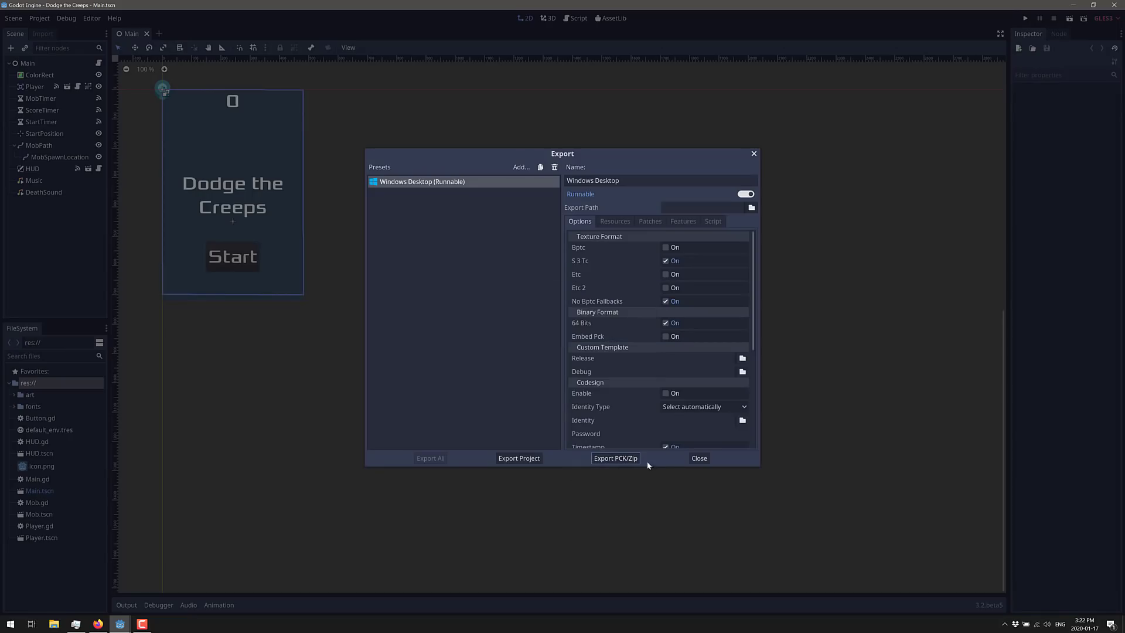
pyautogui.click(698, 459)
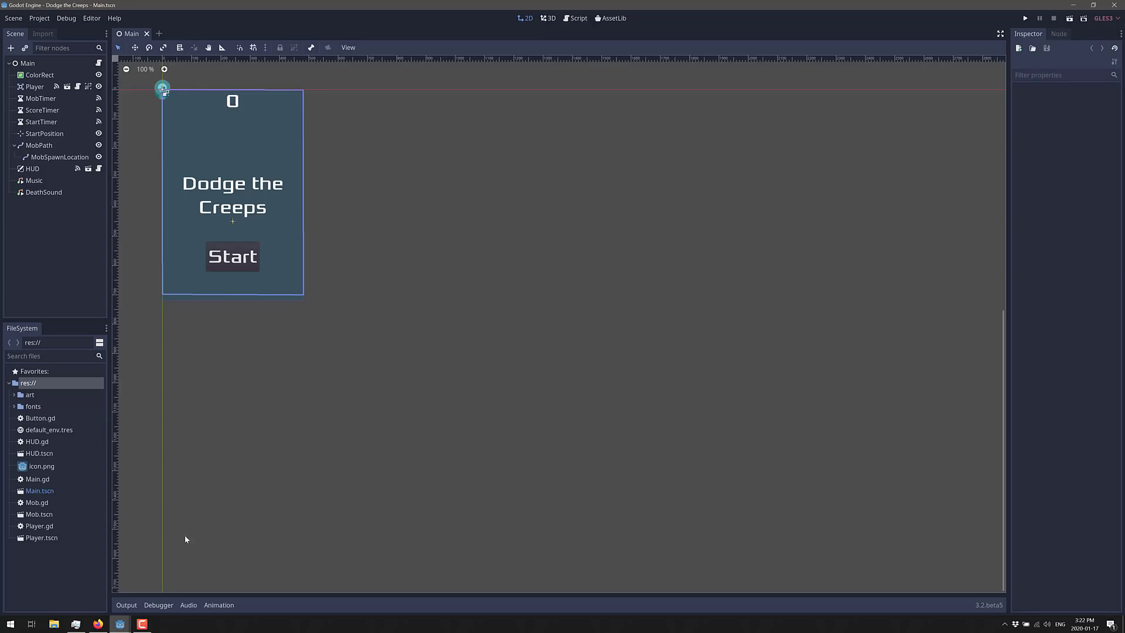
# Step: Check in File Explorer that Gotm.pck (1.98 MB) is in C:\temp, then return to Firefox
pyautogui.click(58, 623)
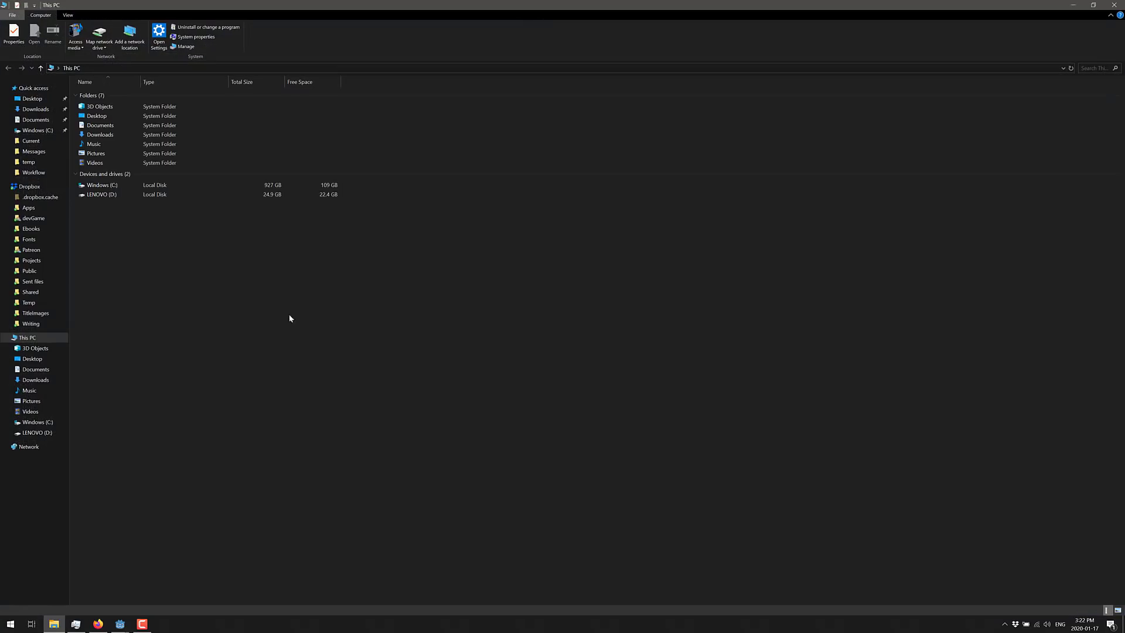
pyautogui.doubleClick(108, 185)
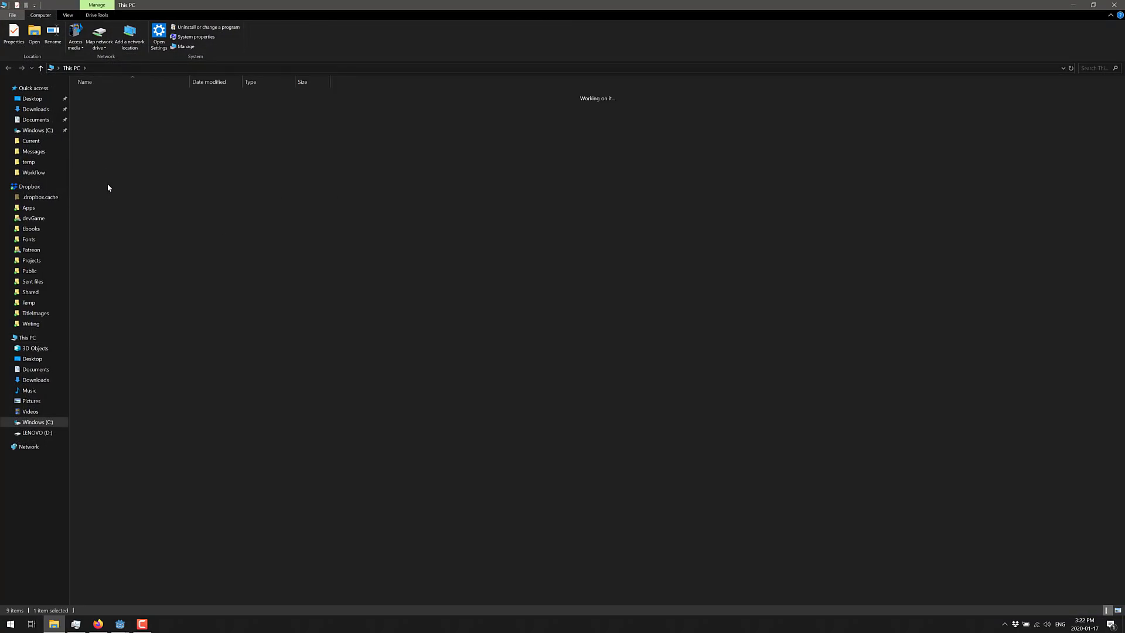
pyautogui.doubleClick(89, 198)
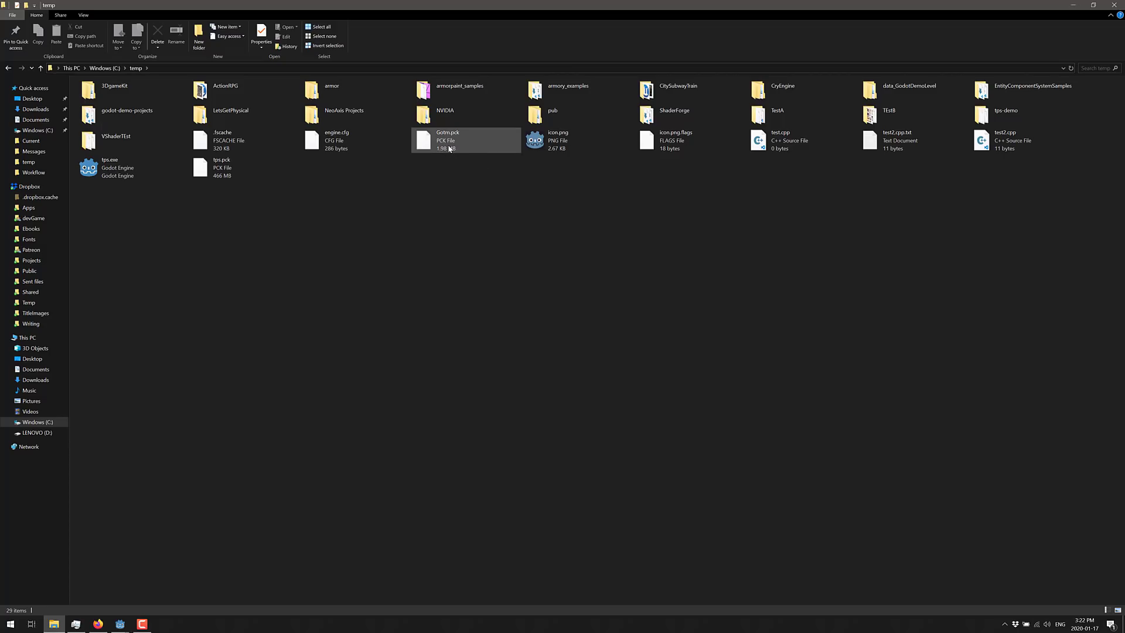
pyautogui.click(98, 624)
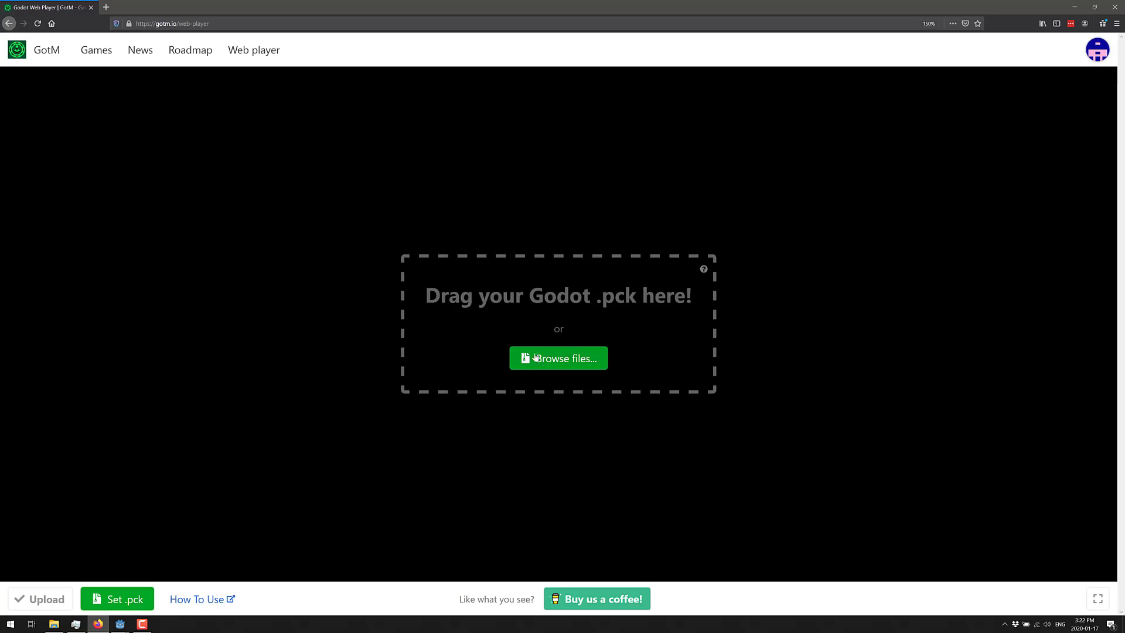
# Step: Drag Gotm.pck from the C:\temp window onto the web player's drop zone
pyautogui.click(63, 622)
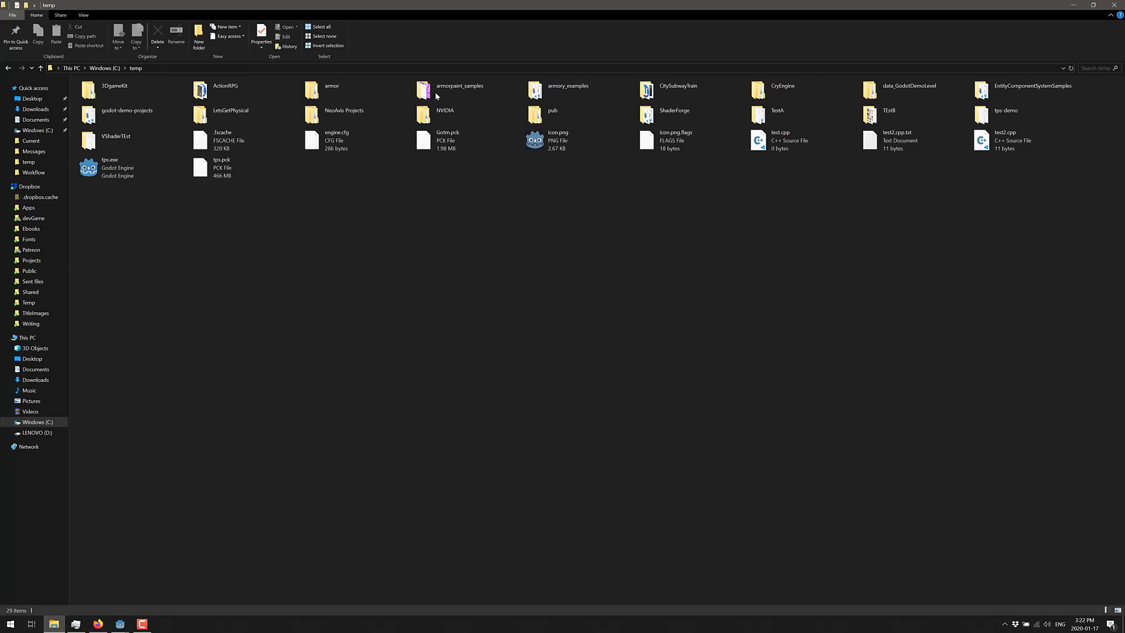
pyautogui.doubleClick(500, 13)
pyautogui.scroll(-5, 549, 349)
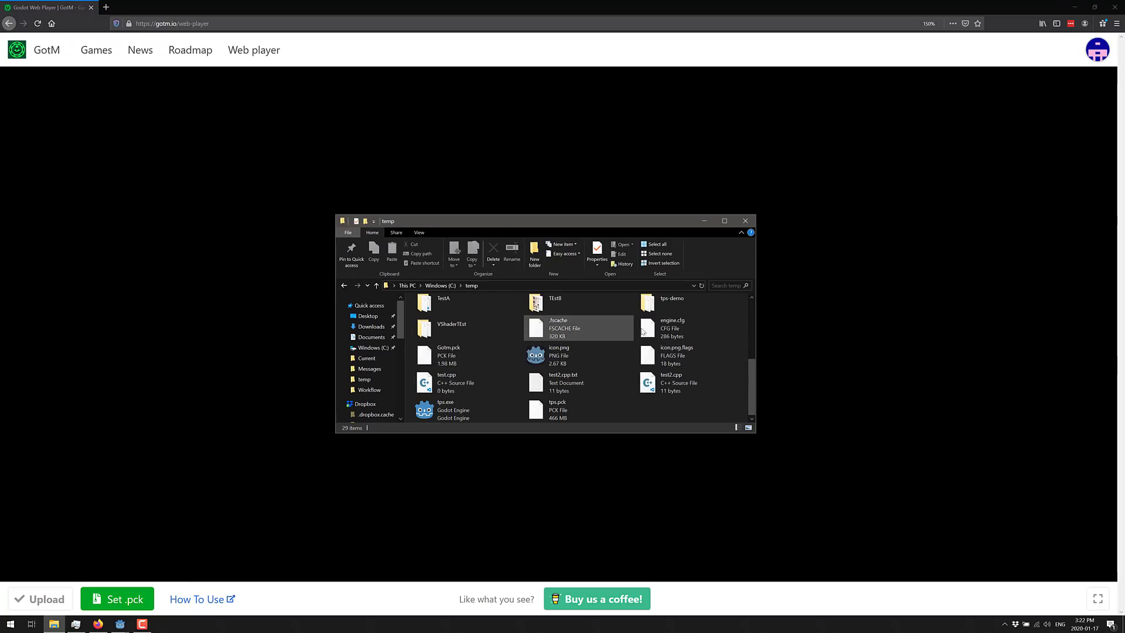
pyautogui.click(440, 359)
pyautogui.moveTo(402, 351); pyautogui.dragTo(296, 309)
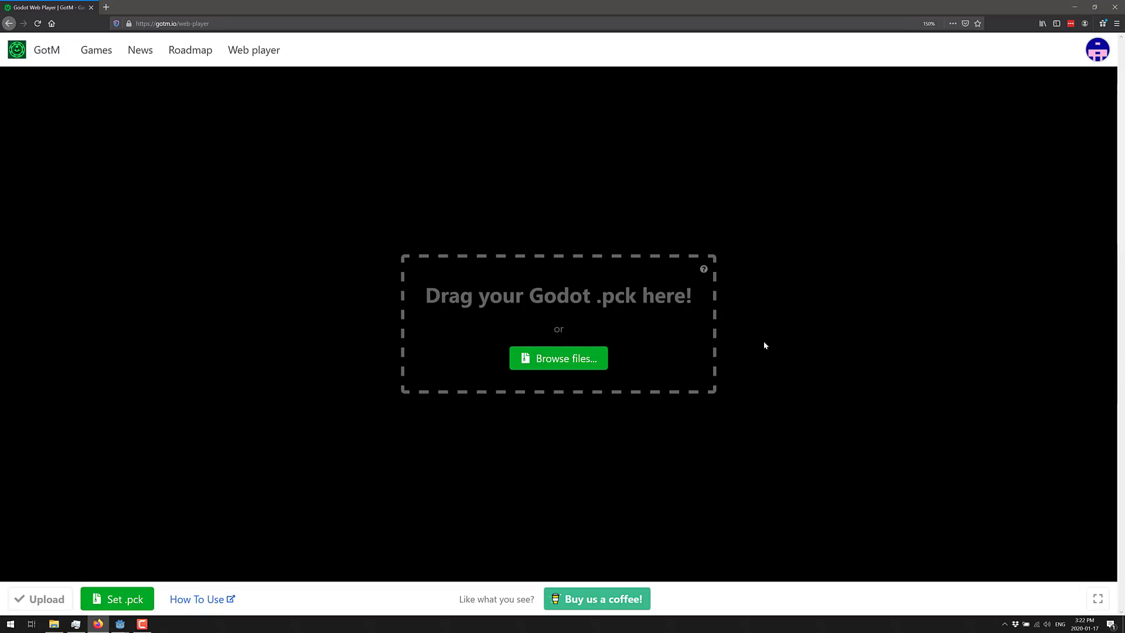
pyautogui.click(53, 624)
pyautogui.moveTo(507, 220); pyautogui.dragTo(863, 163)
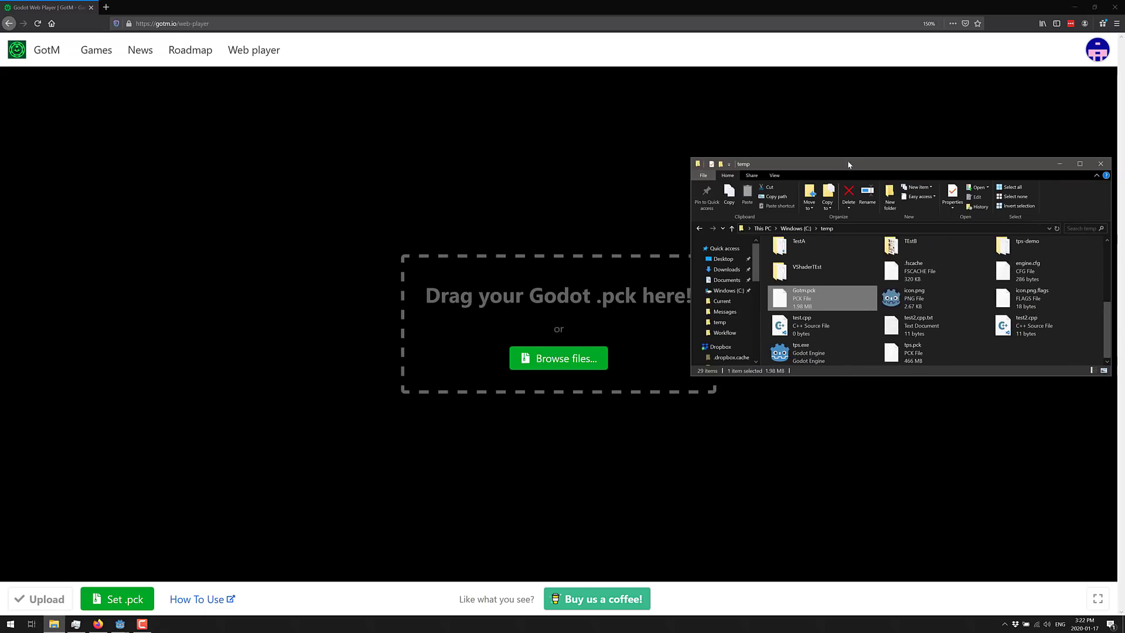
pyautogui.moveTo(804, 296); pyautogui.dragTo(568, 332)
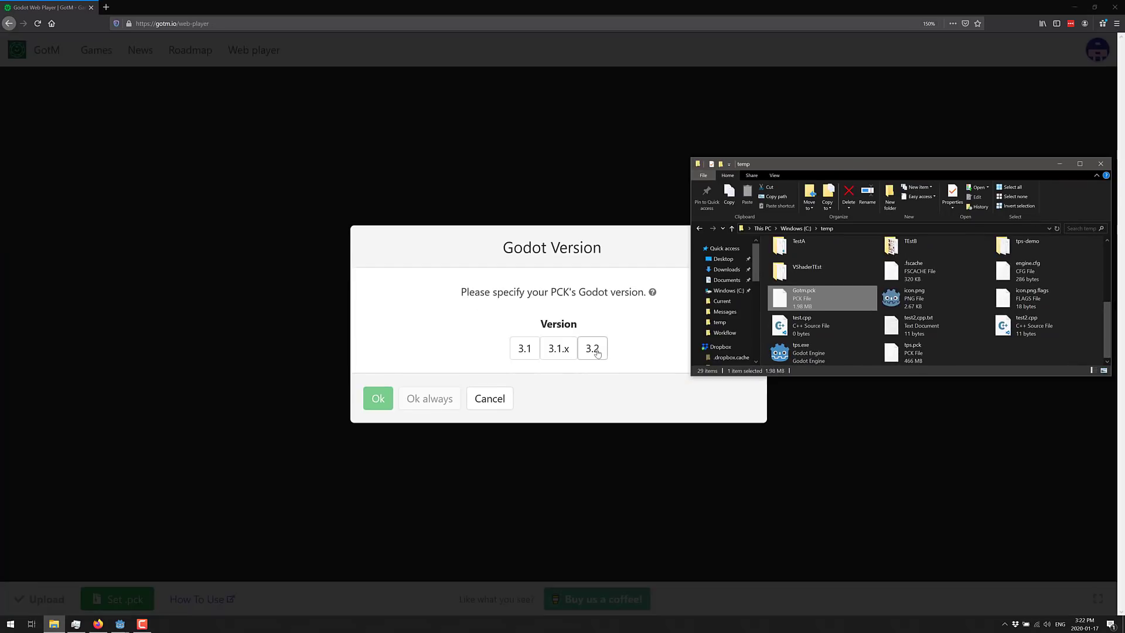
# Step: Mark the pack as Godot 3.2 and run Dodge the Creeps in the web player
pyautogui.click(594, 350)
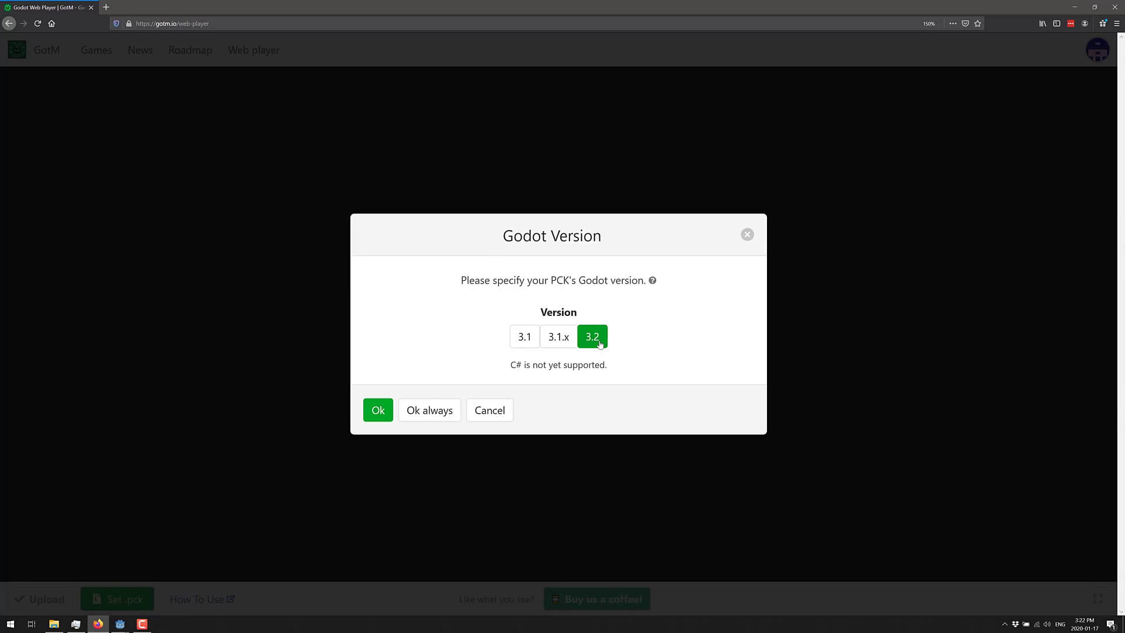
pyautogui.click(382, 411)
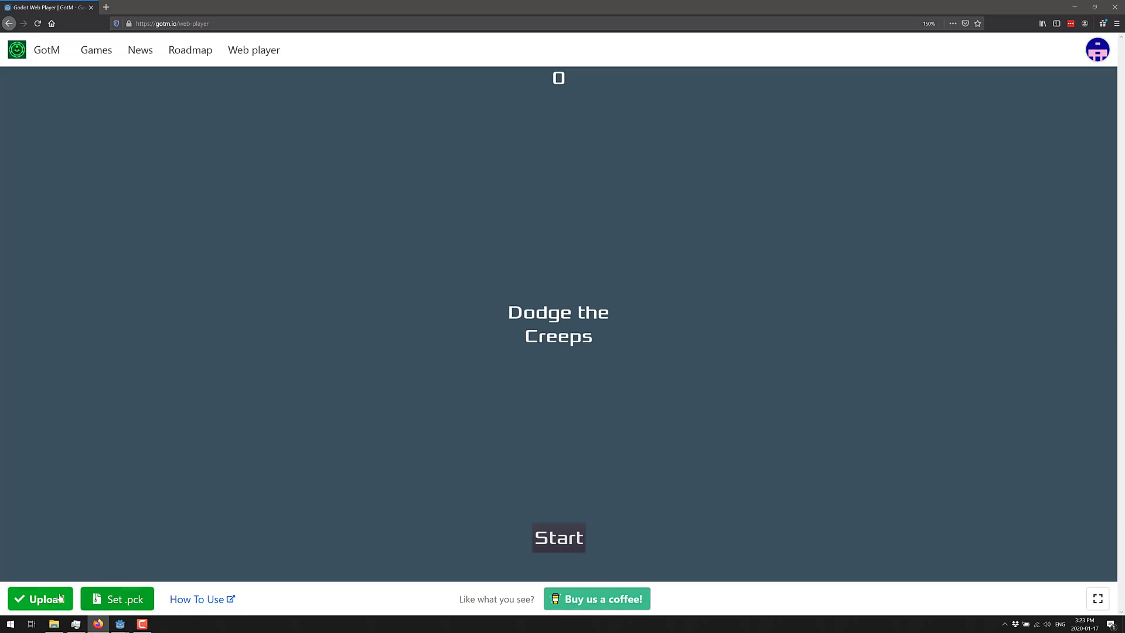
# Step: Create a GotM game with the handle 'Creeps' from the loaded package
pyautogui.click(29, 596)
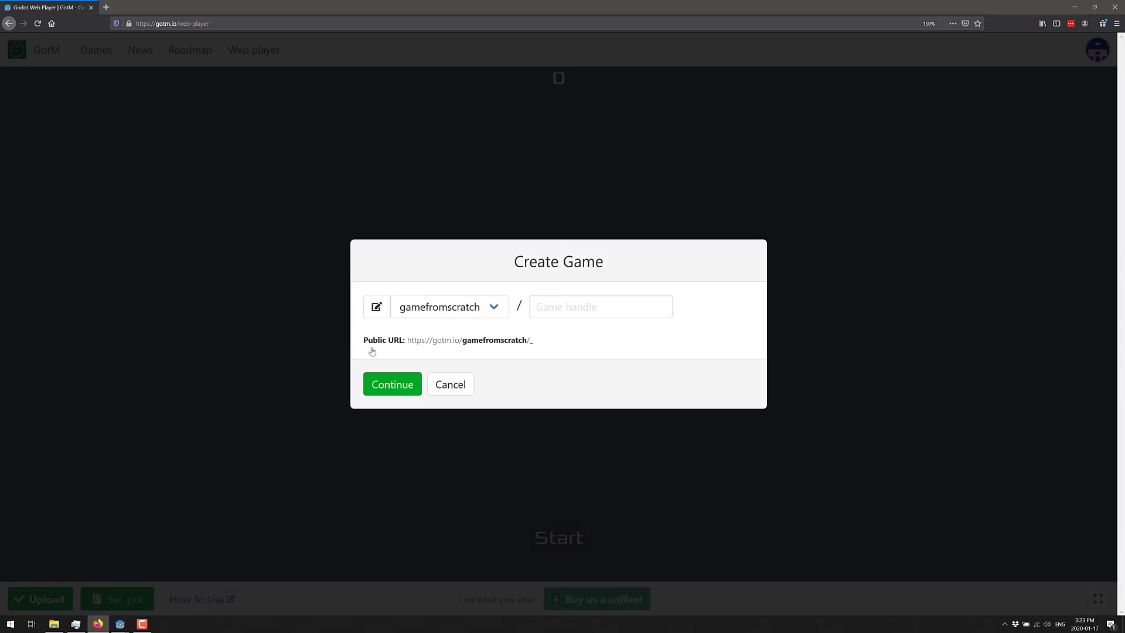
pyautogui.click(568, 305)
pyautogui.write('Creeps')
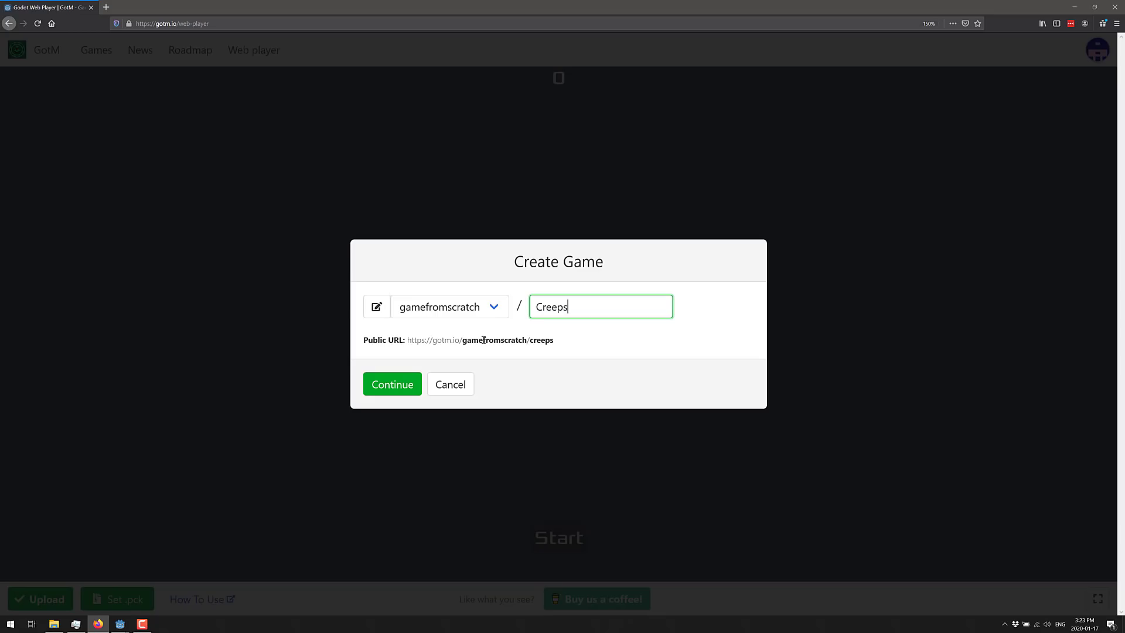
pyautogui.click(408, 386)
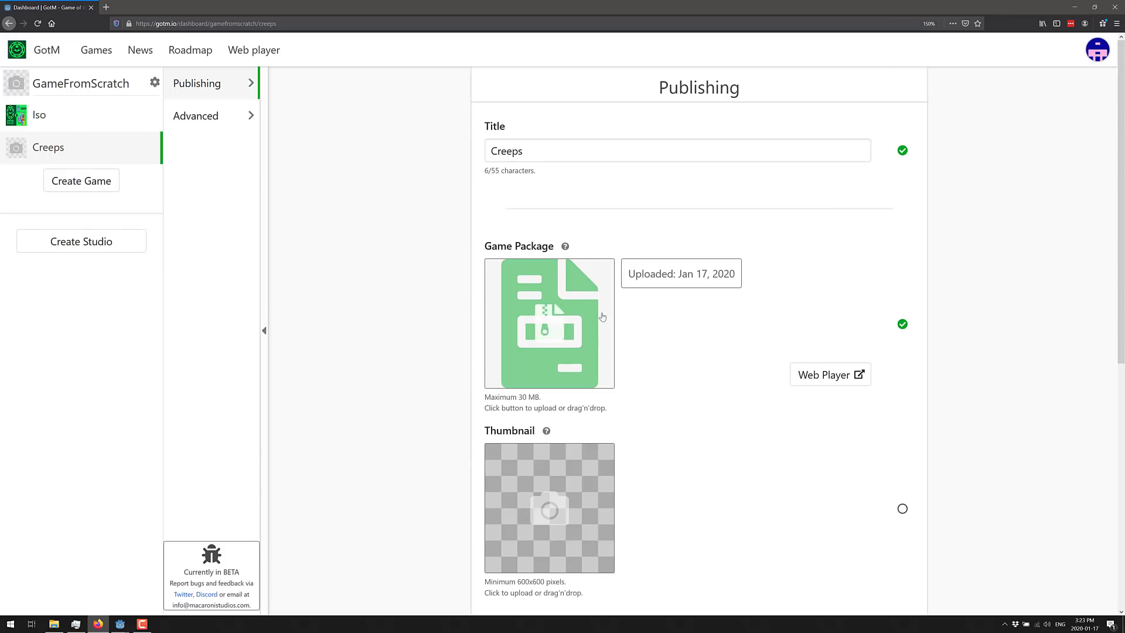
# Step: Upload TitleImages/Affinity/GOTM.jpg as the Creeps game thumbnail
pyautogui.scroll(-2, 545, 399)
pyautogui.click(551, 366)
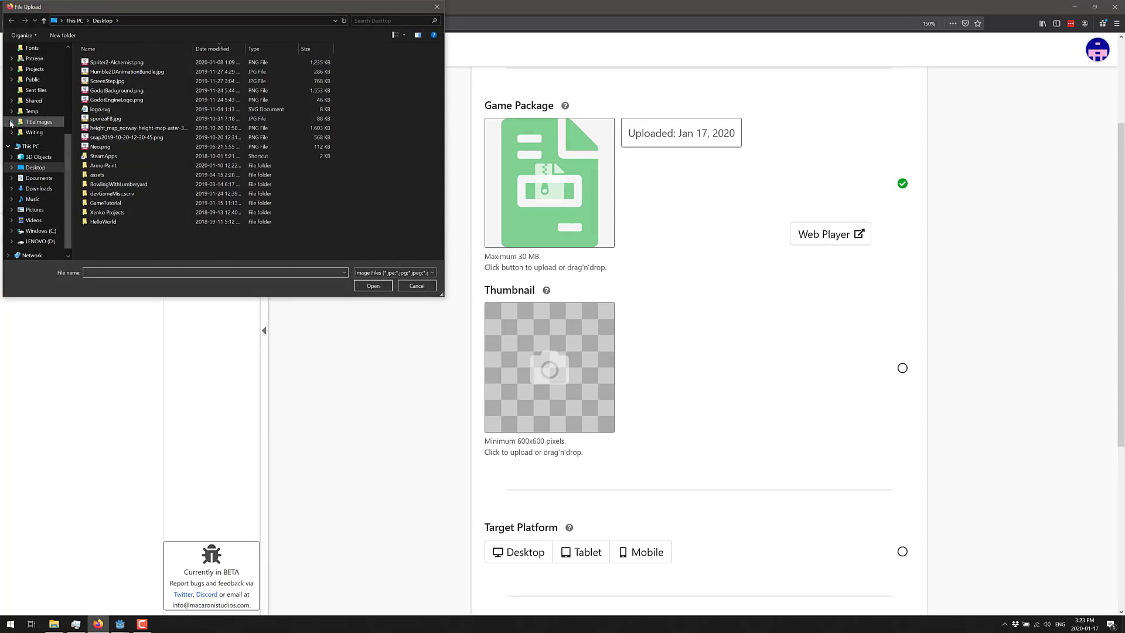
pyautogui.click(21, 122)
pyautogui.click(20, 133)
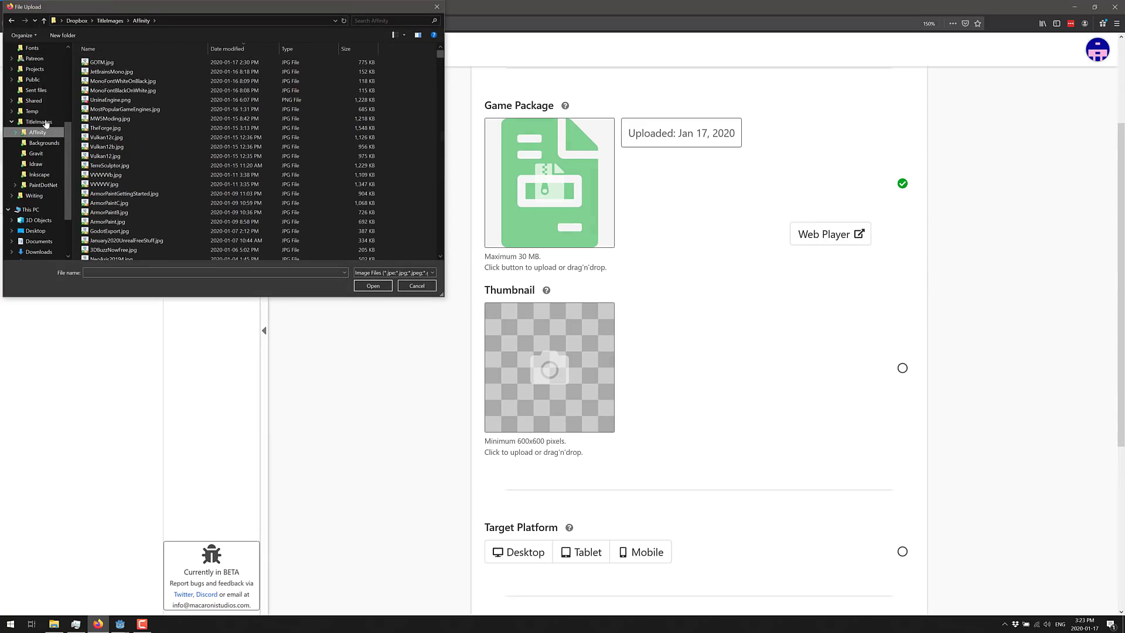
pyautogui.doubleClick(102, 62)
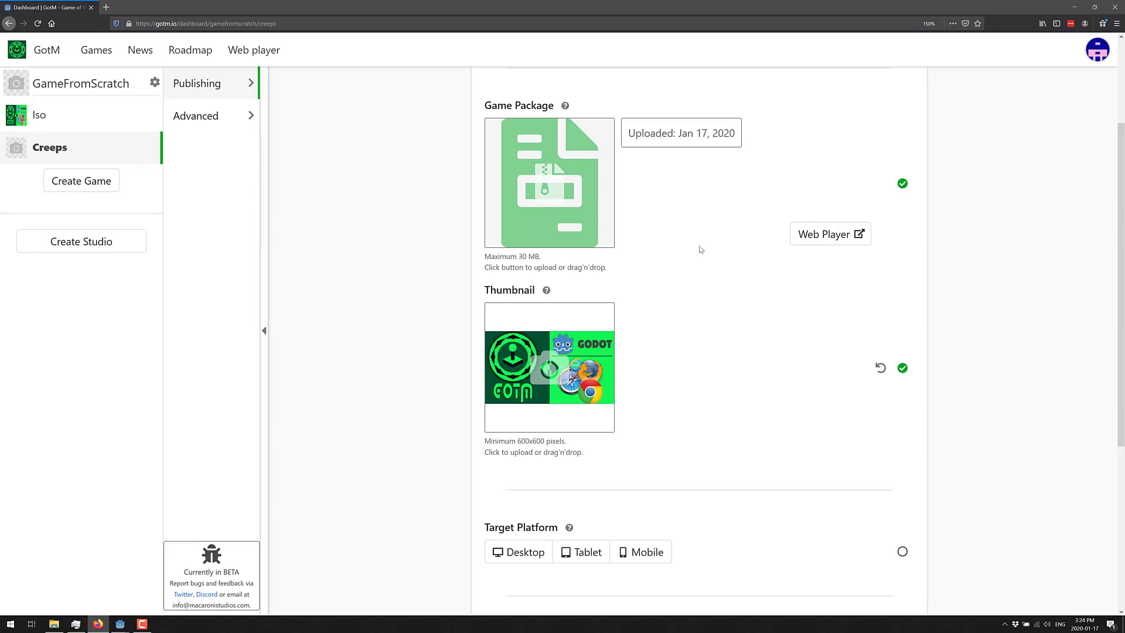
pyautogui.scroll(-5, 639, 263)
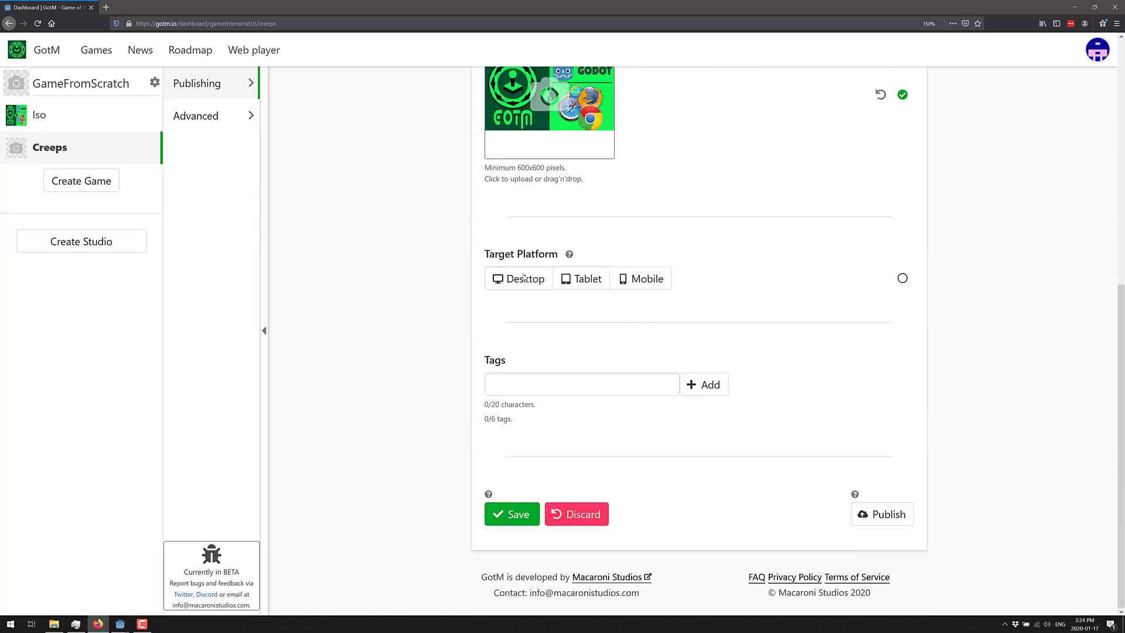
# Step: Set the target platform to Desktop and try entering 'Awesome, Game' as tags
pyautogui.click(525, 285)
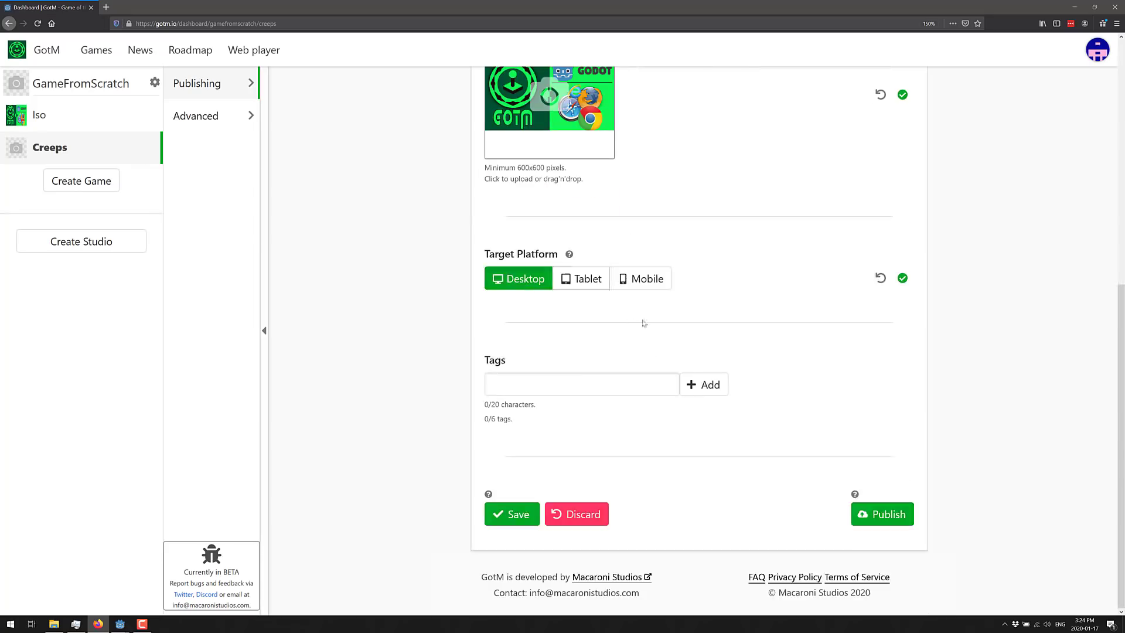
pyautogui.click(569, 385)
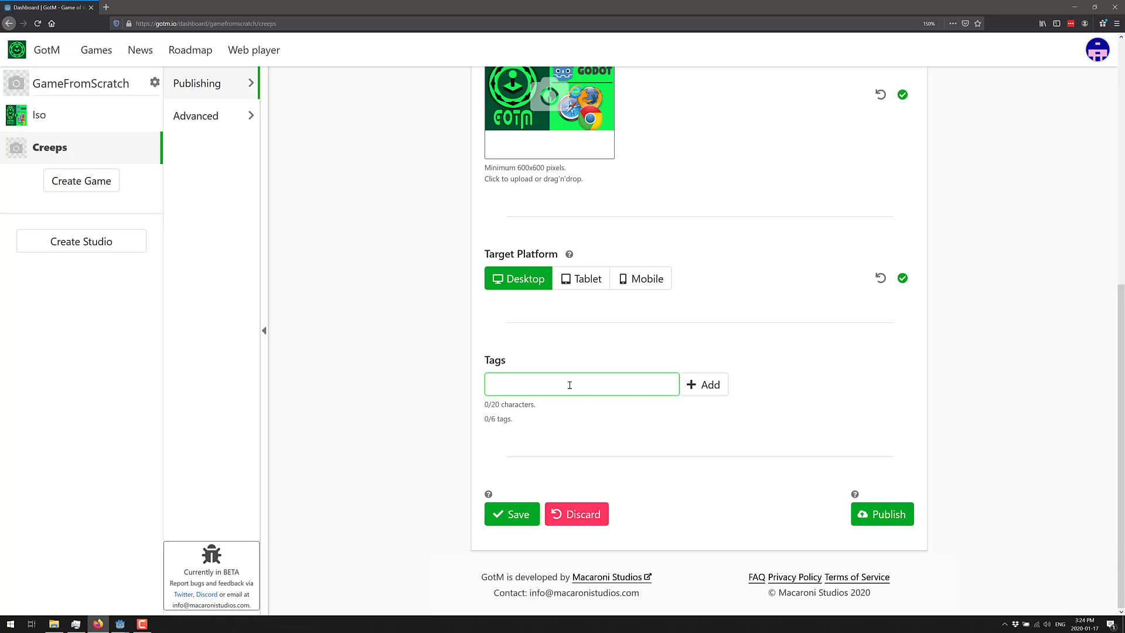
pyautogui.write('AWESOM')
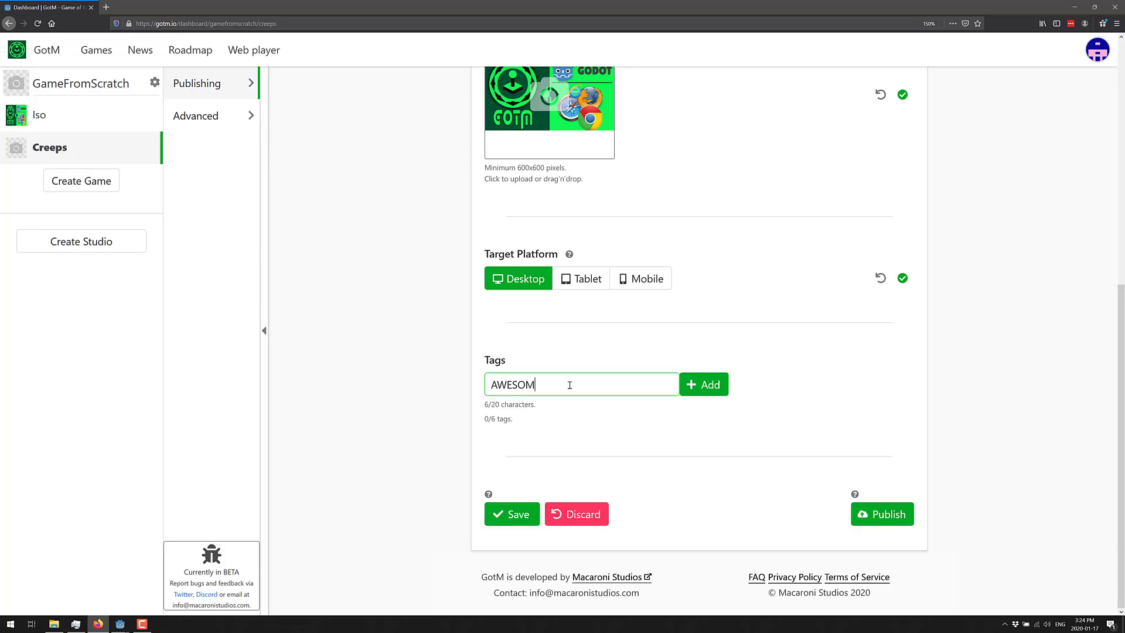
pyautogui.write('E, gAME')
pyautogui.press('BackSpace')
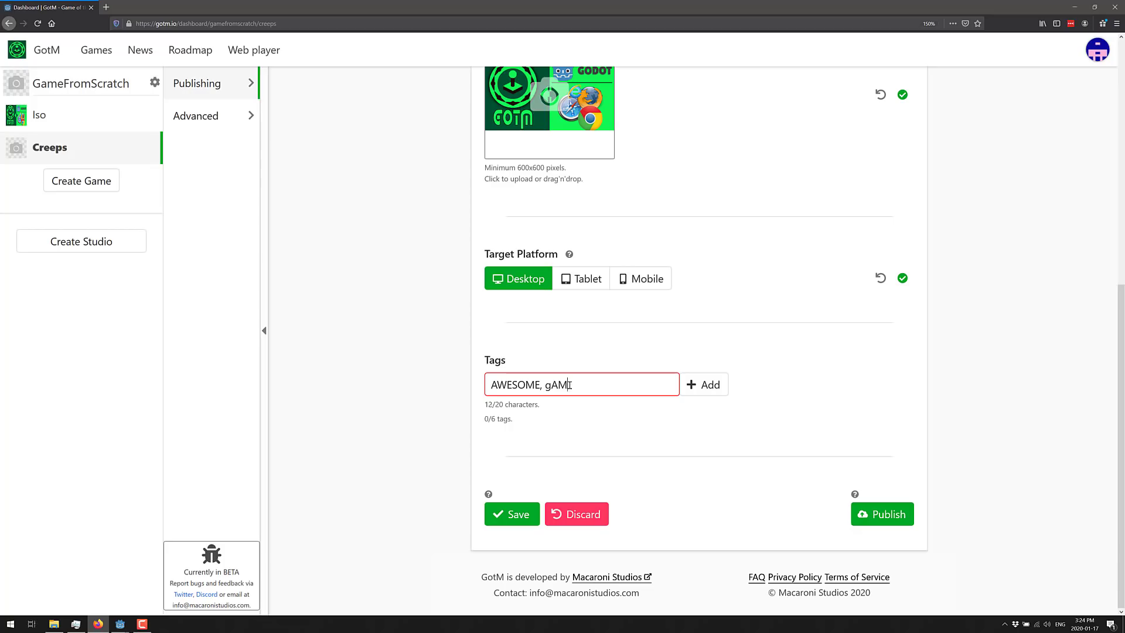
pyautogui.press('BackSpace')
pyautogui.press('BackSpace')
pyautogui.press('BackSpace')
pyautogui.write('Game')
pyautogui.click(711, 385)
# Step: Add the tags Awesome, Game and Romance one at a time
pyautogui.hotkey('ctrl', 'a')
pyautogui.write('Awe')
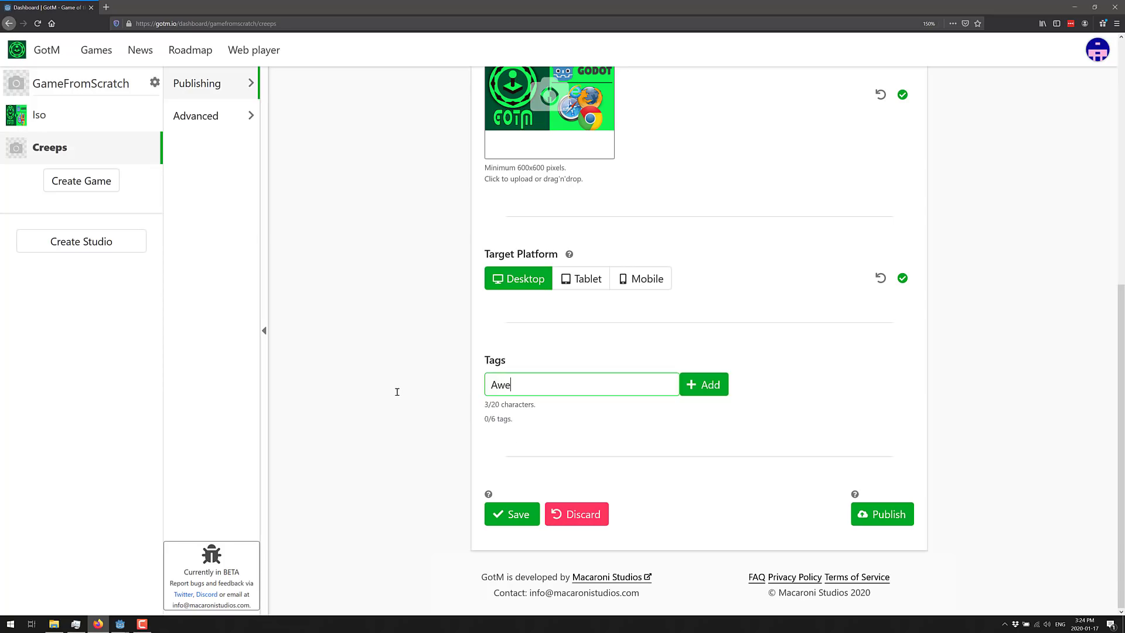
pyautogui.write('some')
pyautogui.click(692, 388)
pyautogui.click(573, 389)
pyautogui.write('Gam')
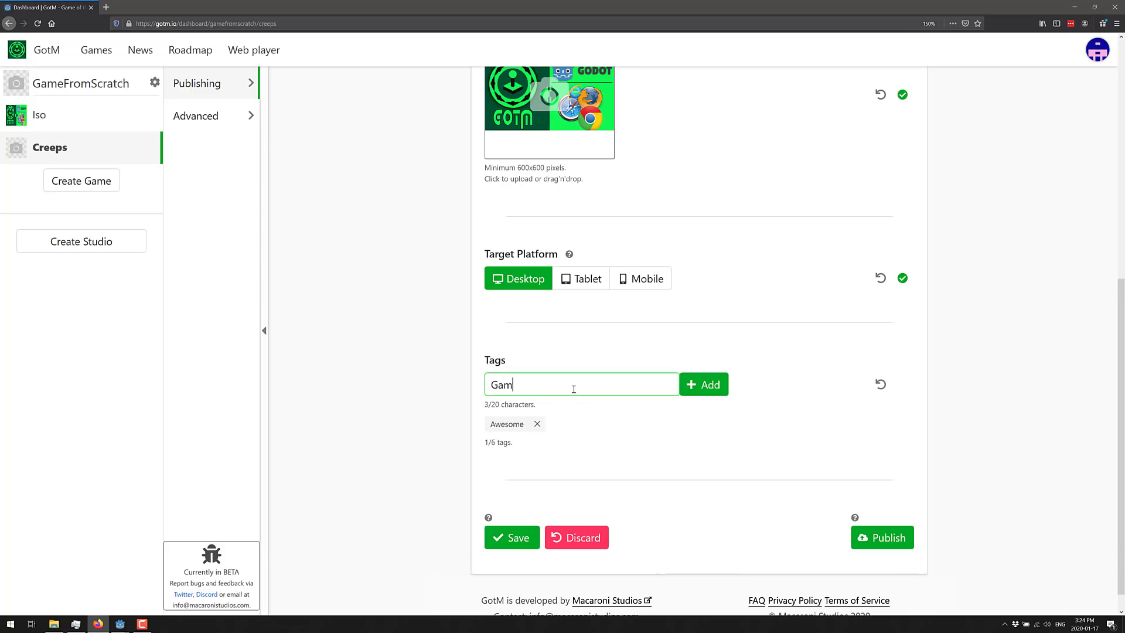
pyautogui.write('e')
pyautogui.click(705, 384)
pyautogui.click(558, 384)
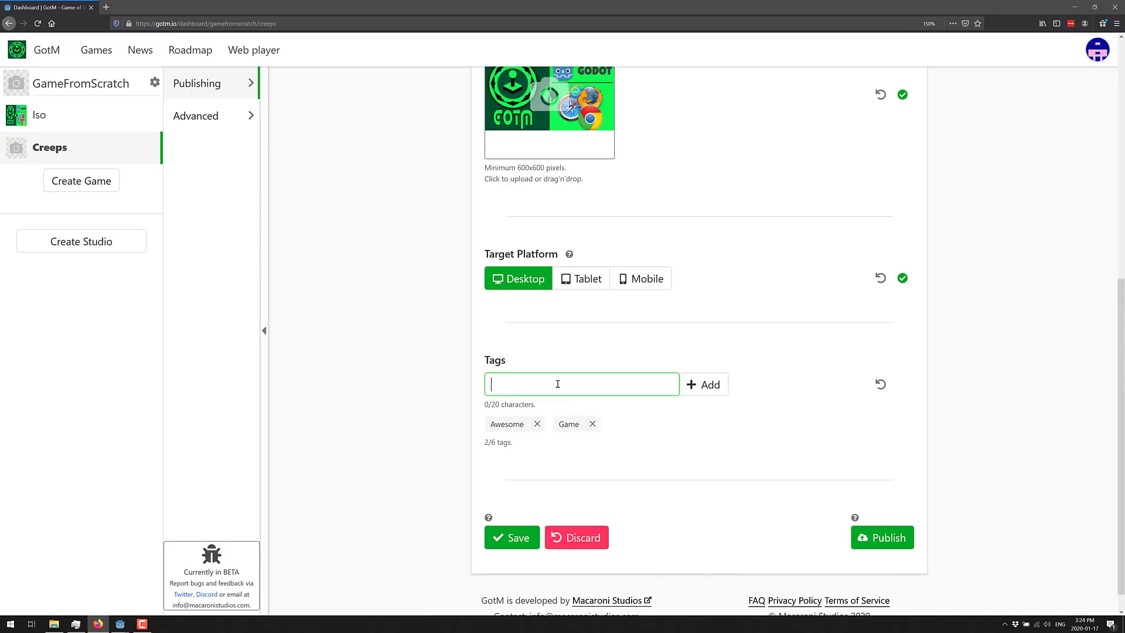
pyautogui.write('Romance')
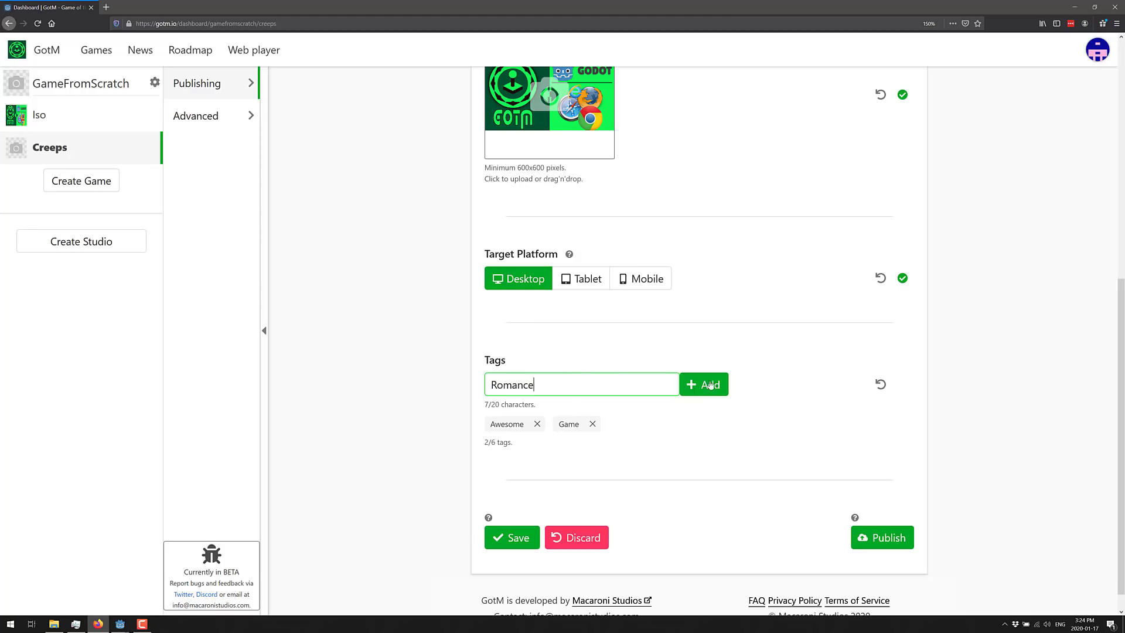
pyautogui.click(711, 385)
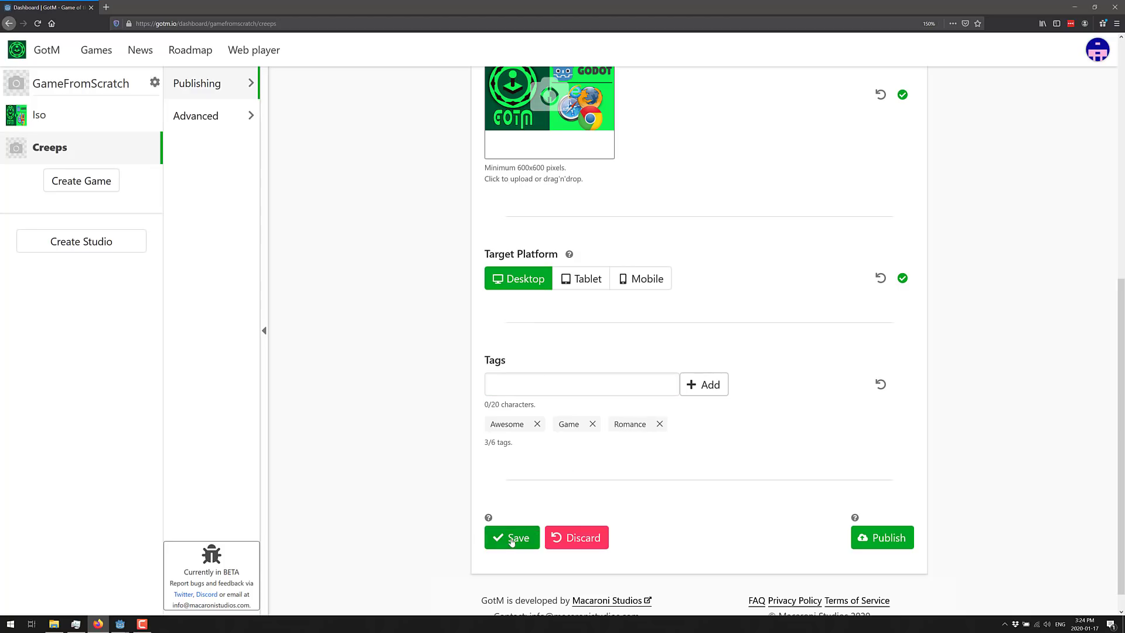
# Step: Publish Creeps, confirm, and open its public play page
pyautogui.click(877, 536)
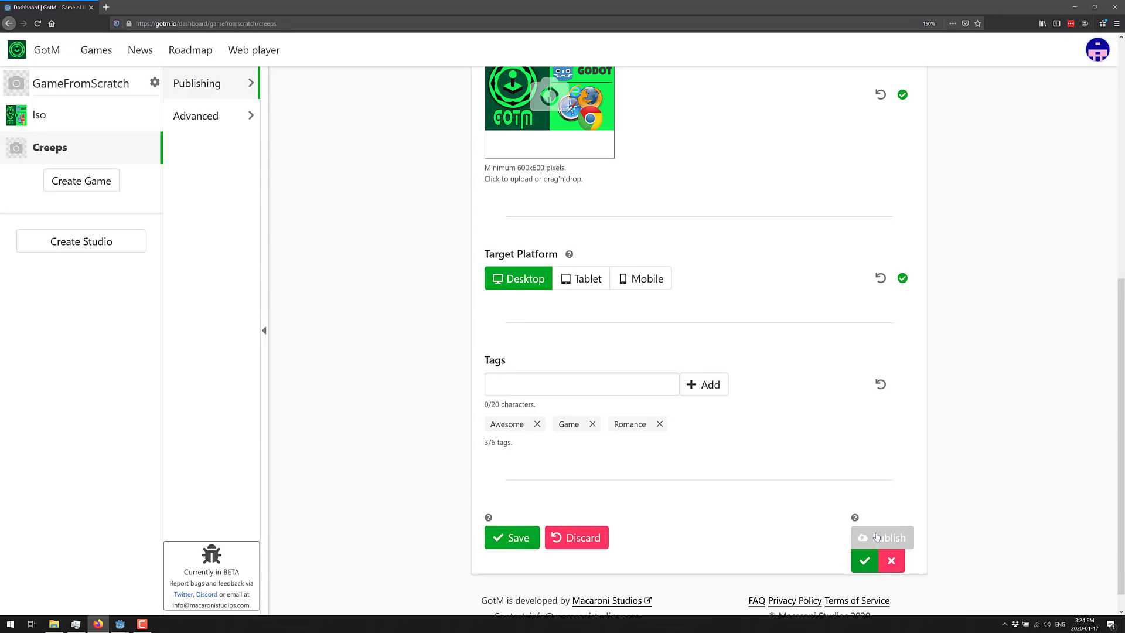
pyautogui.click(865, 561)
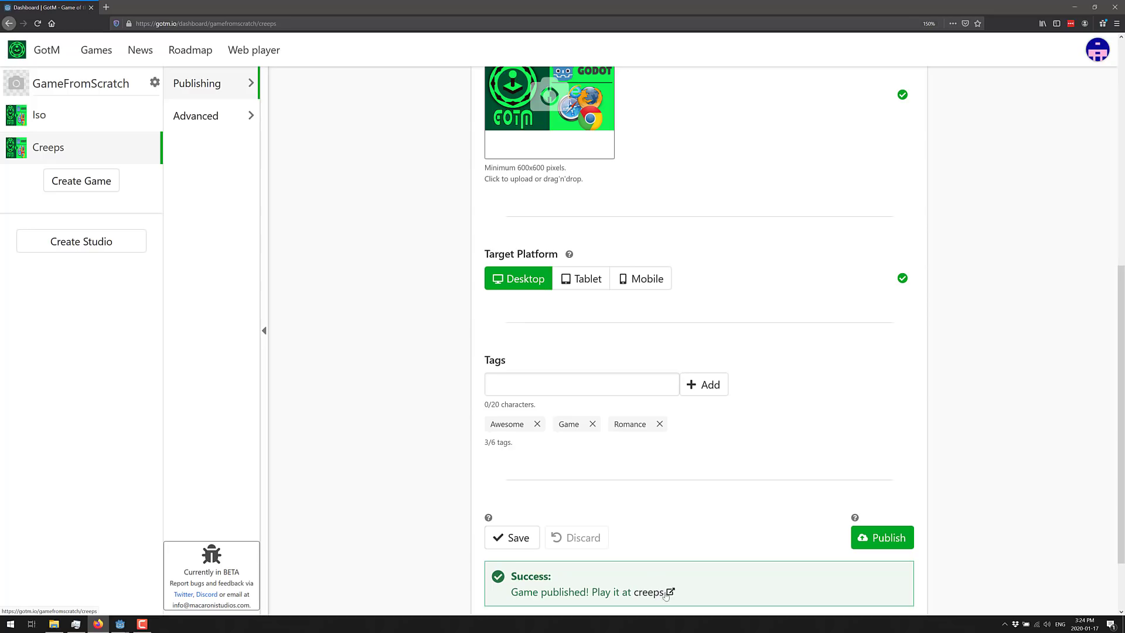
pyautogui.click(651, 597)
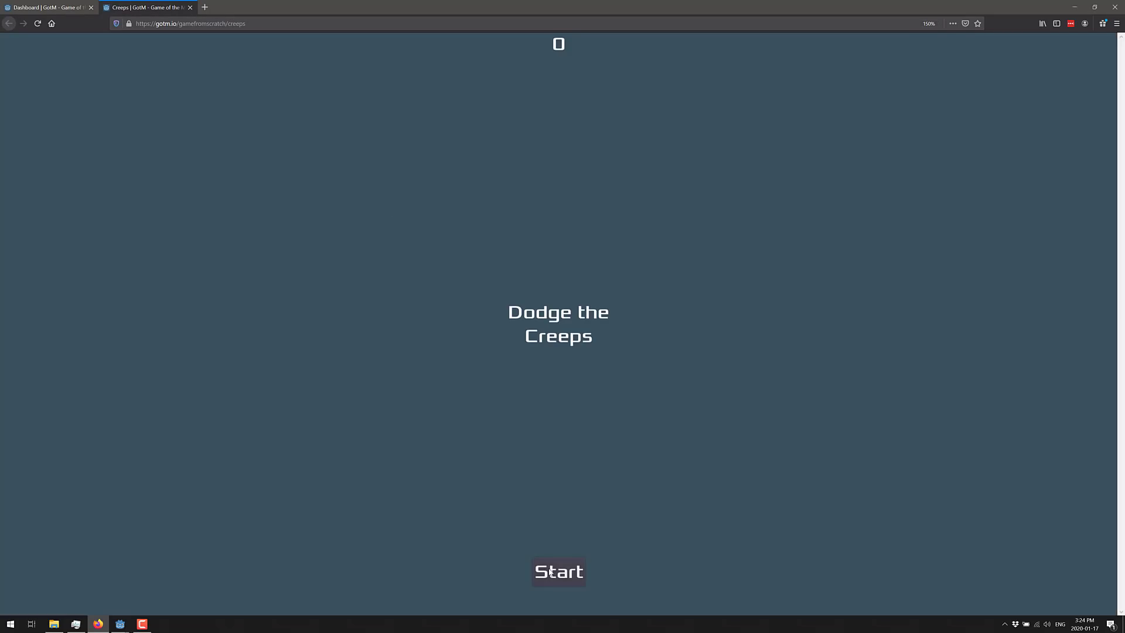
# Step: Start a round of Creeps, dodge with the arrow keys, then close the game page
pyautogui.click(551, 571)
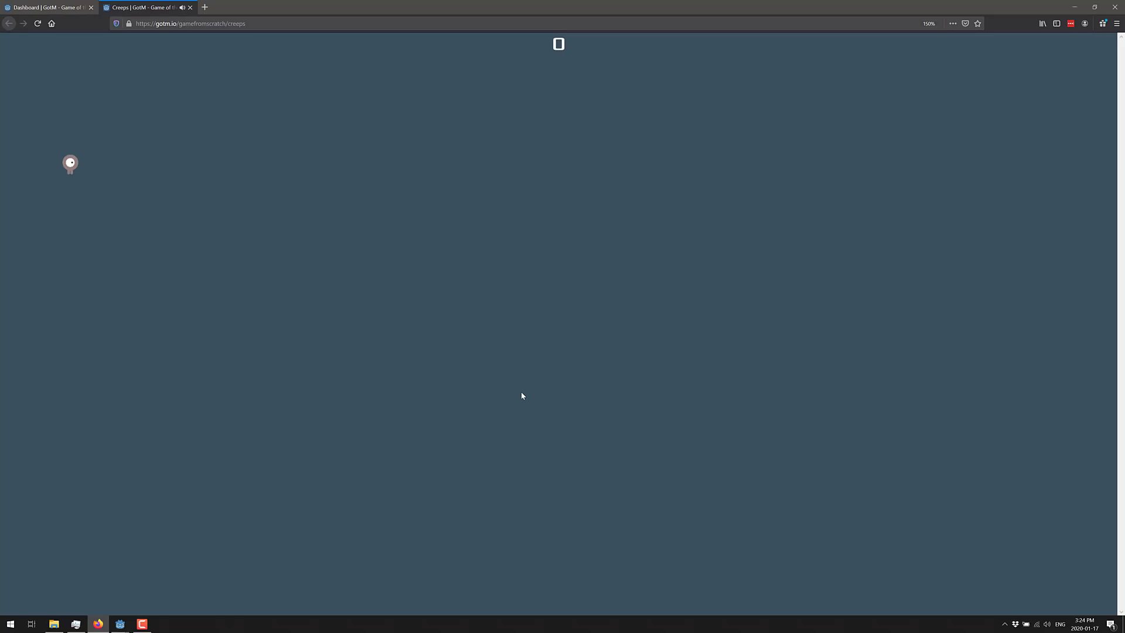
pyautogui.press('Right')
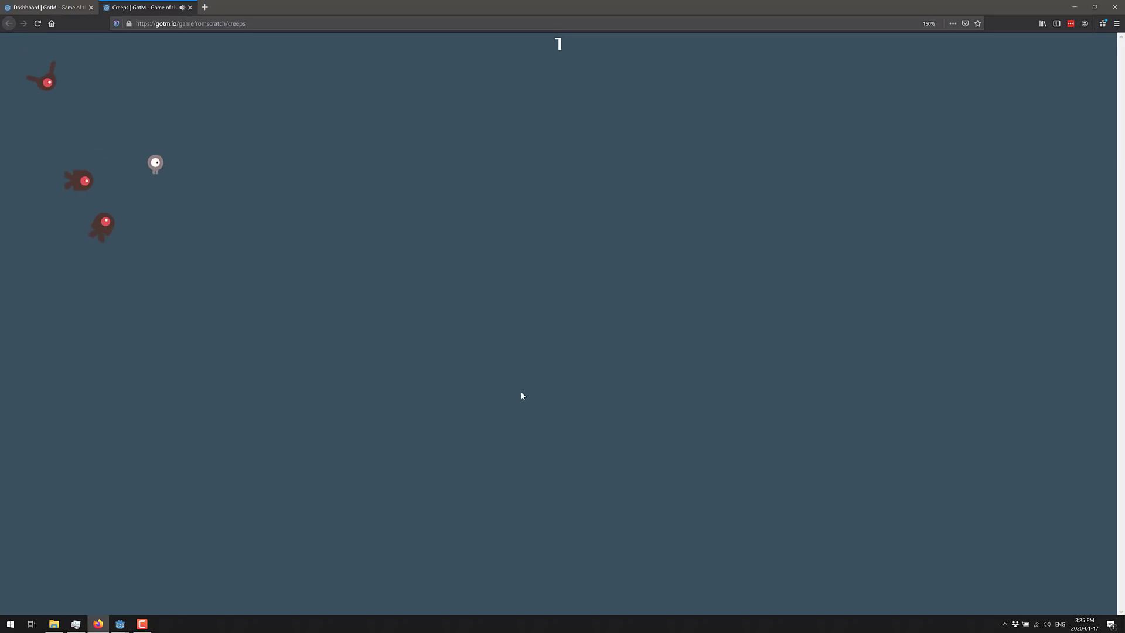
pyautogui.press('Down')
pyautogui.press('Right')
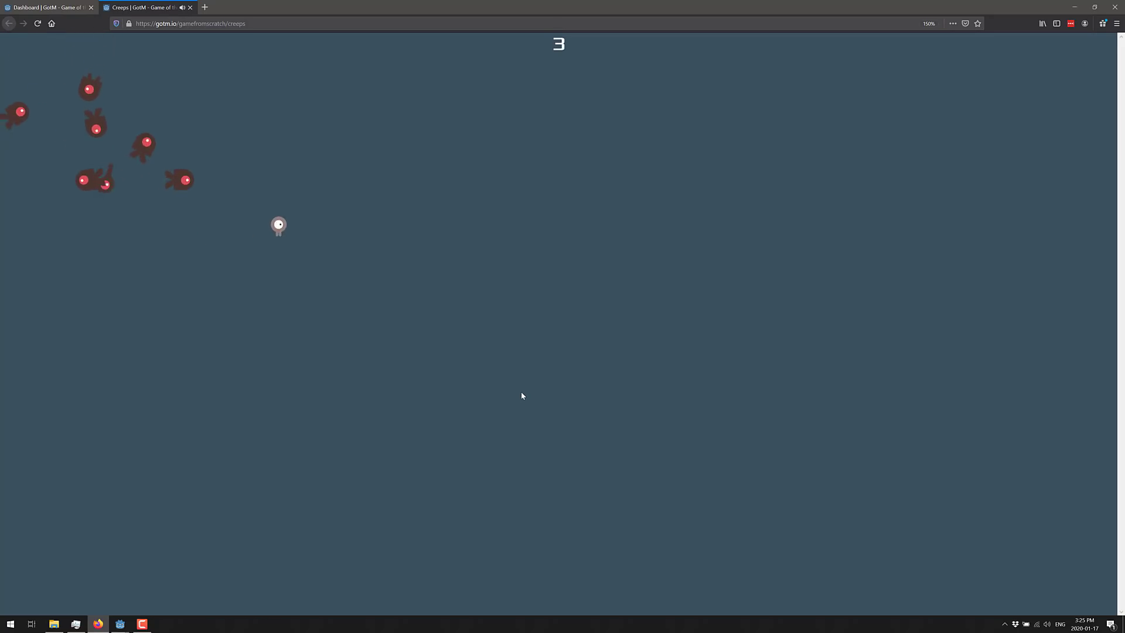
pyautogui.press('Up')
pyautogui.press('Right')
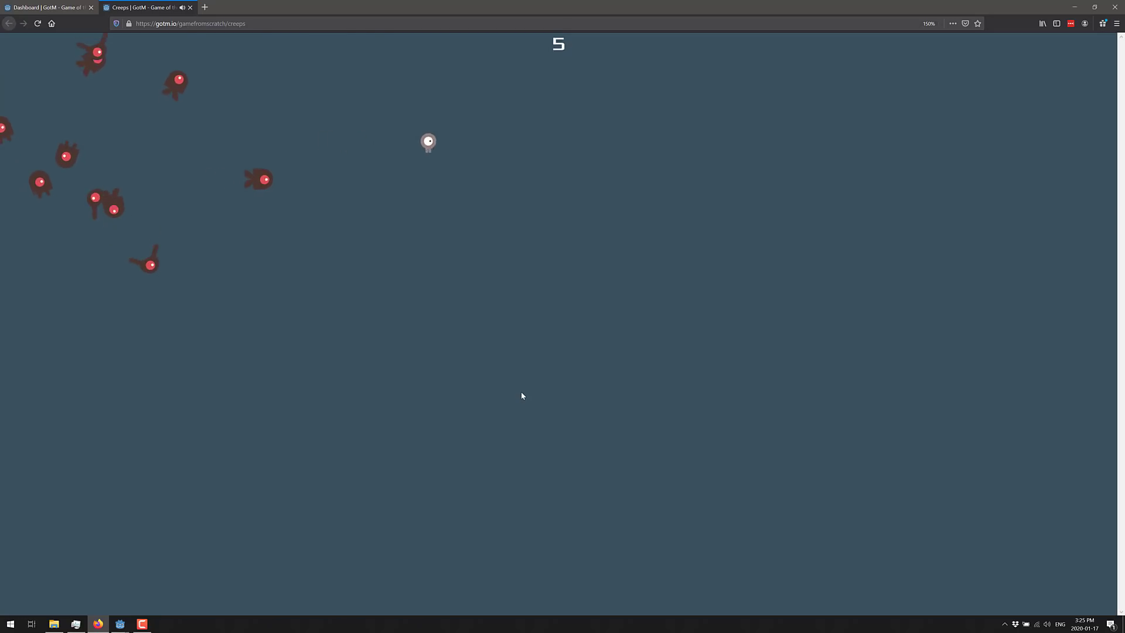
pyautogui.press('Down')
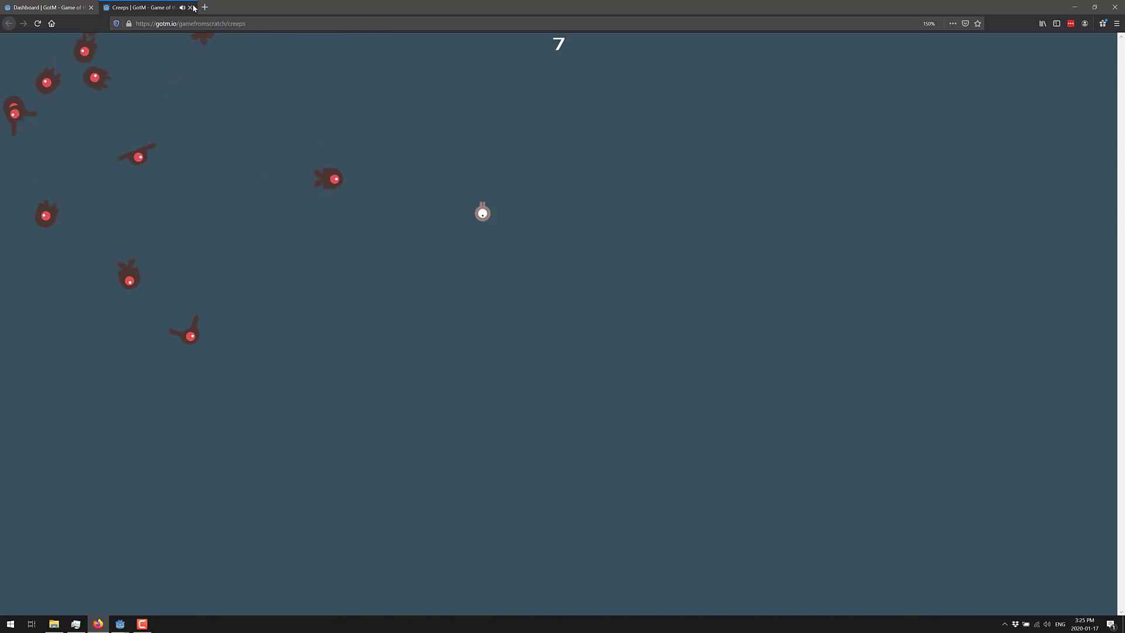
pyautogui.click(190, 7)
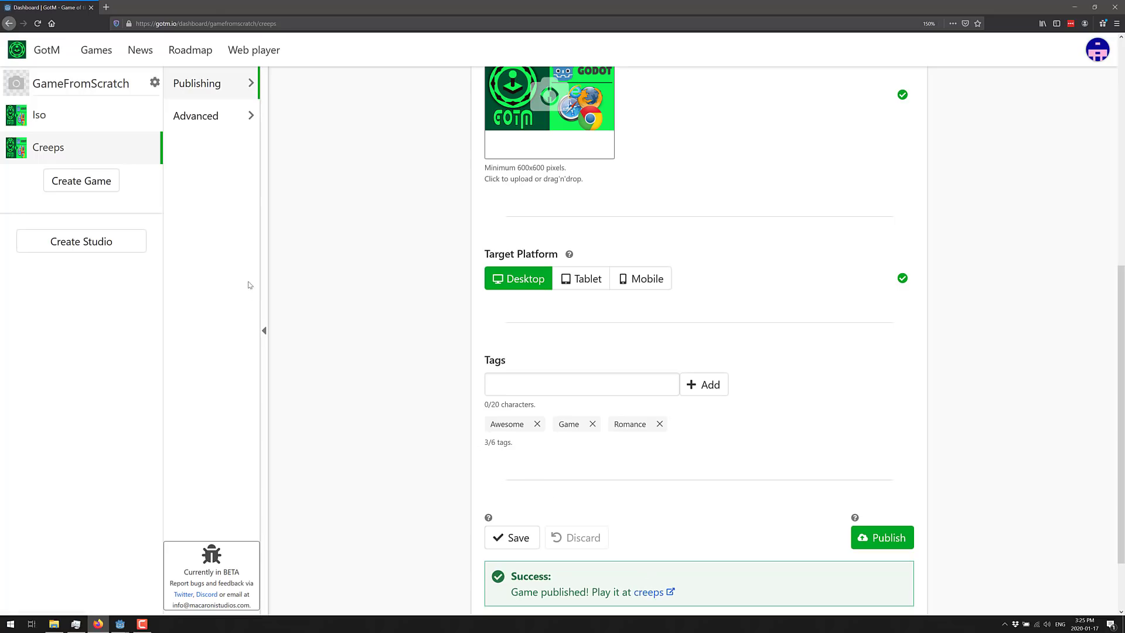
# Step: Open the Iso game's publishing settings and scroll down to its 'Game published' message
pyautogui.click(44, 117)
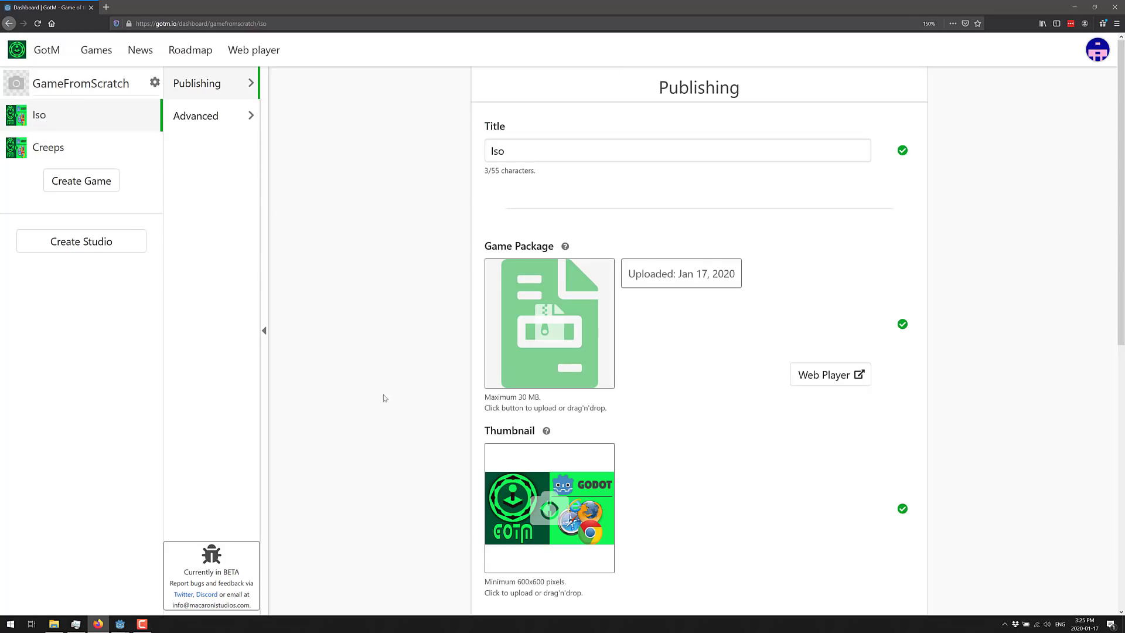
pyautogui.scroll(-2, 425, 347)
pyautogui.scroll(-5, 426, 347)
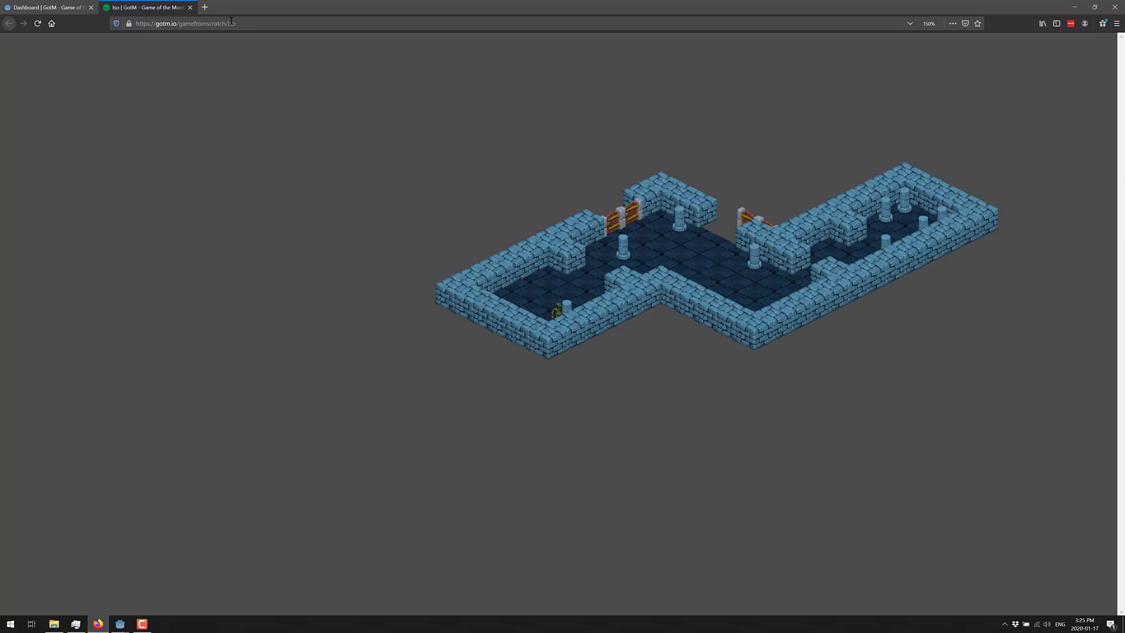
# Step: Walk the character through the isometric stone dungeon, then close the Iso play tab
pyautogui.click(632, 268)
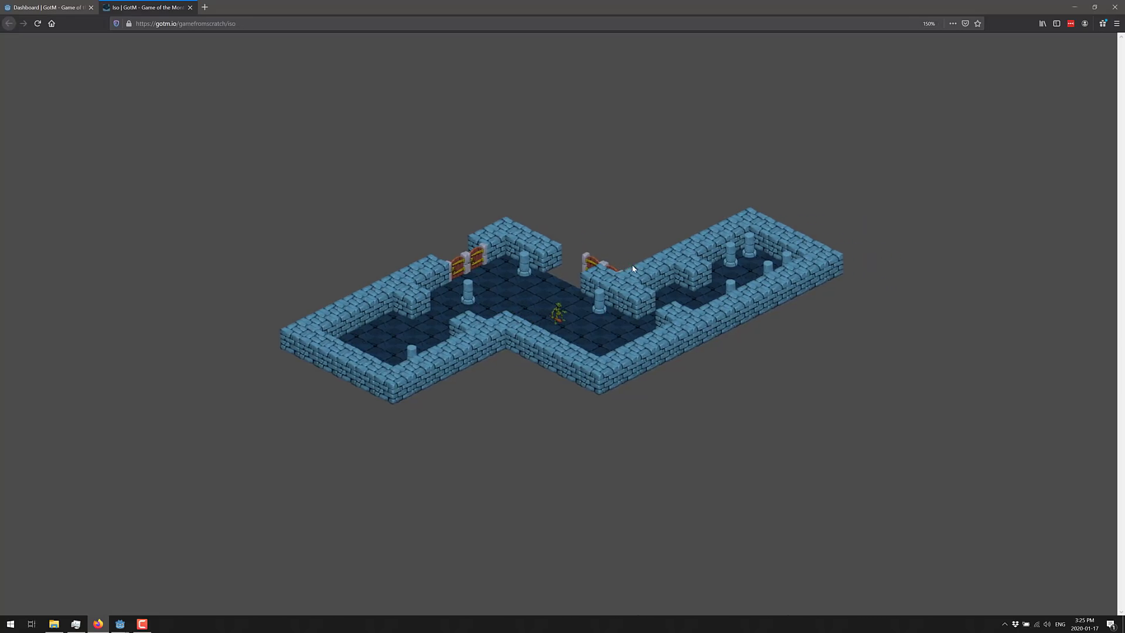
pyautogui.click(191, 7)
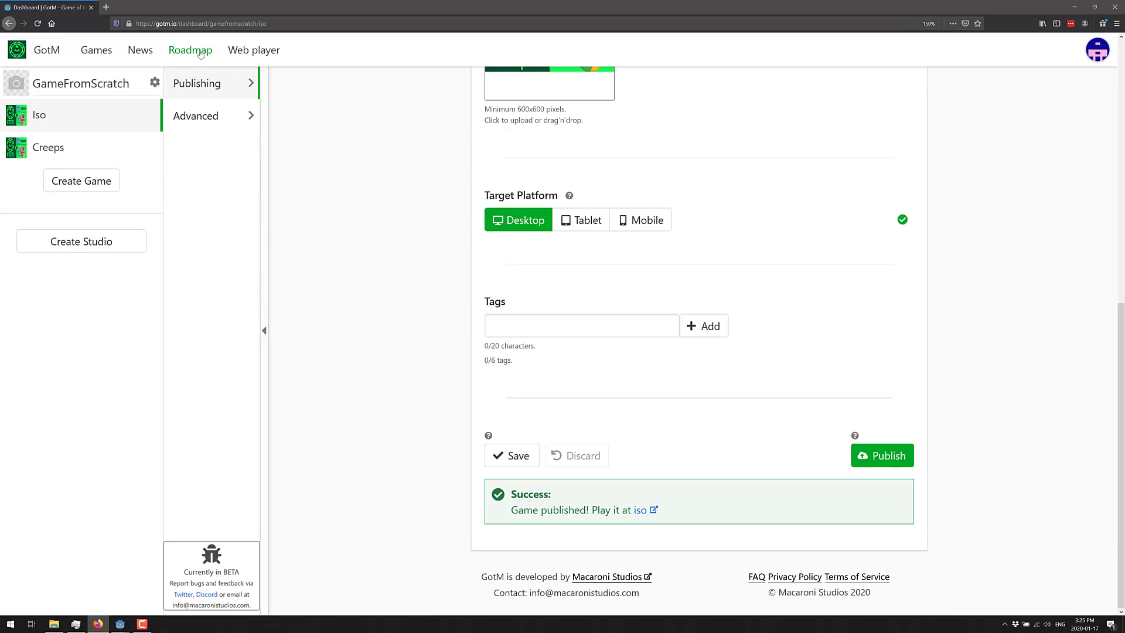
# Step: Look over Iso's publishing and advanced settings, then go to the site Roadmap page
pyautogui.click(209, 97)
pyautogui.click(221, 120)
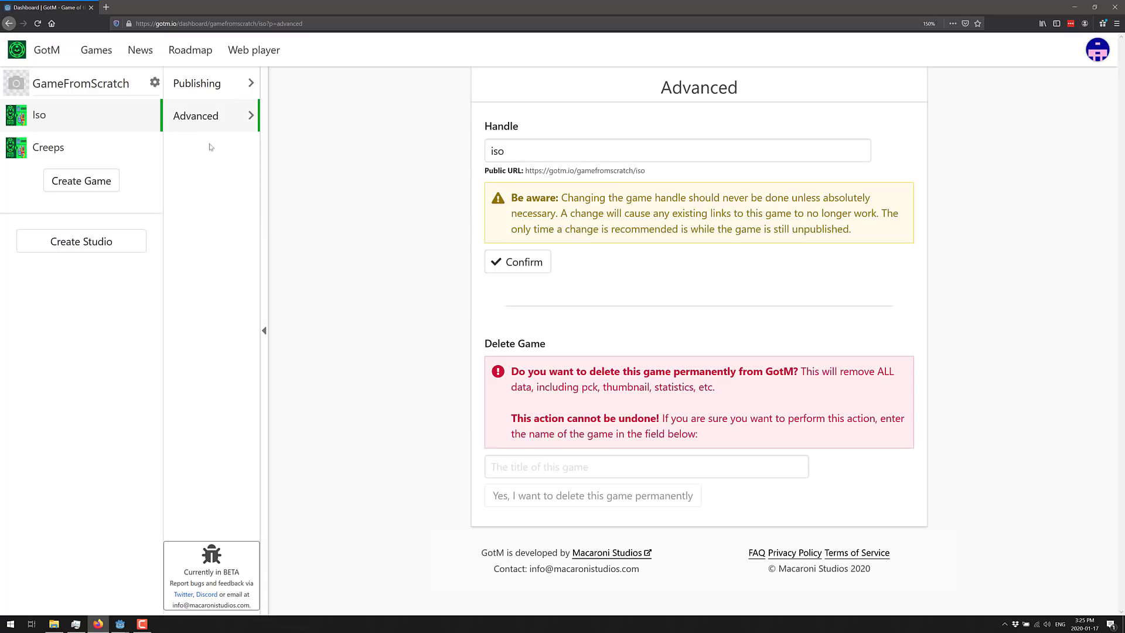
pyautogui.click(207, 88)
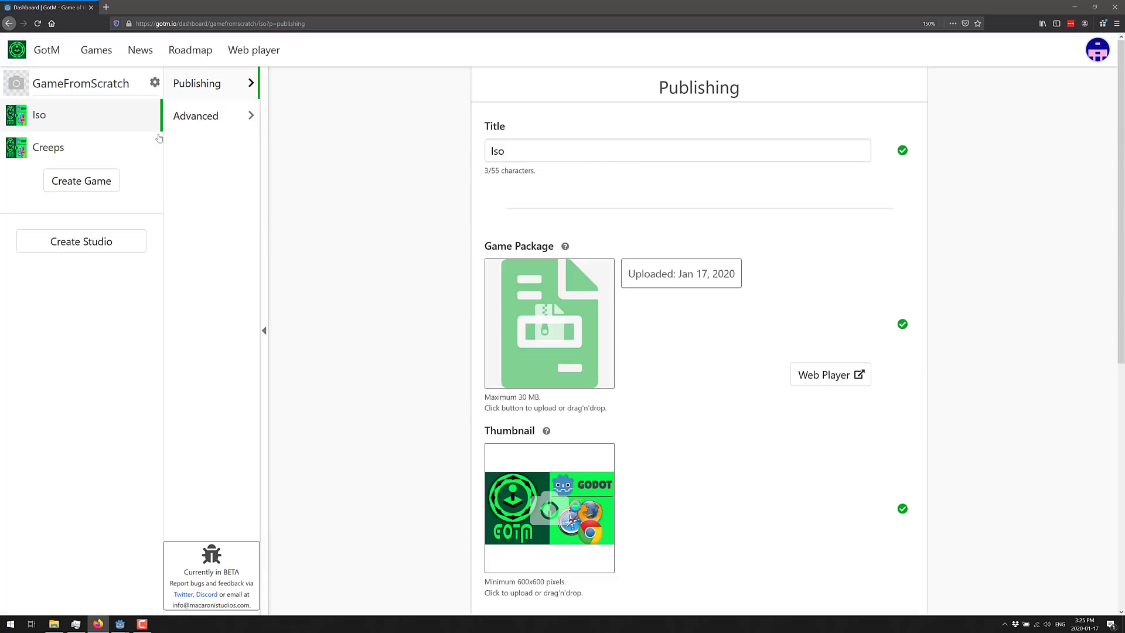
pyautogui.click(203, 55)
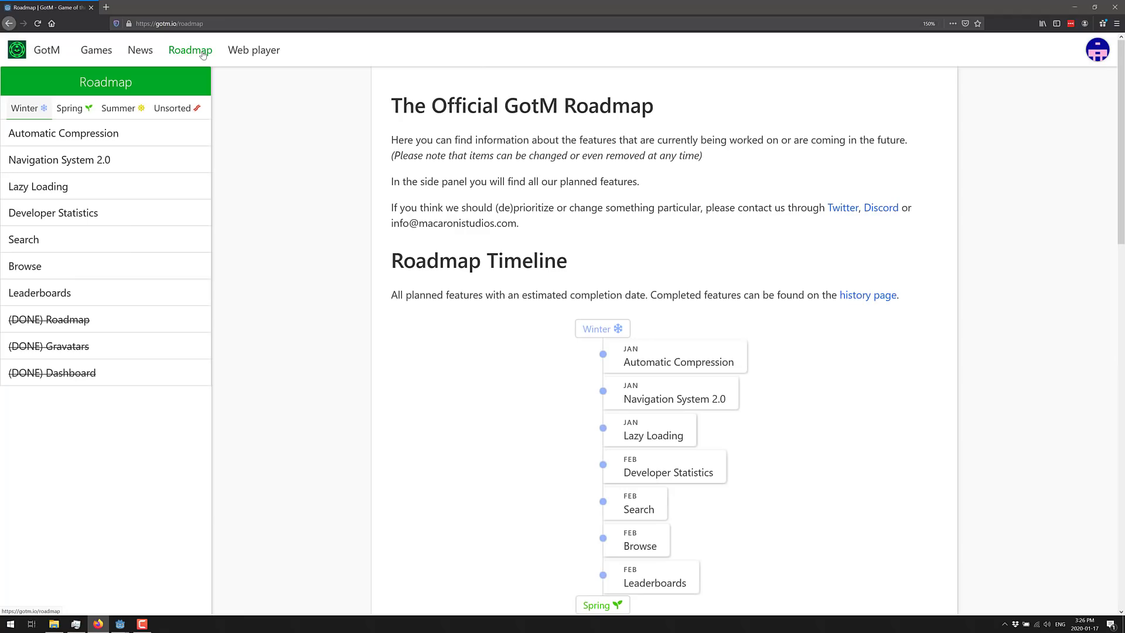
pyautogui.scroll(-2, 672, 220)
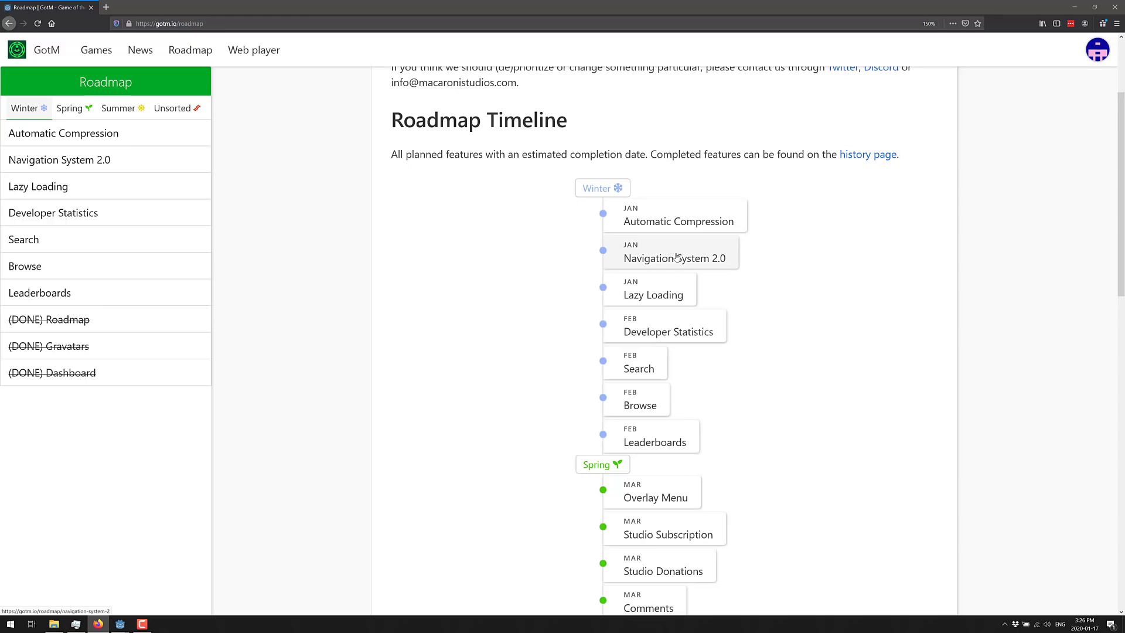
pyautogui.scroll(-1, 712, 300)
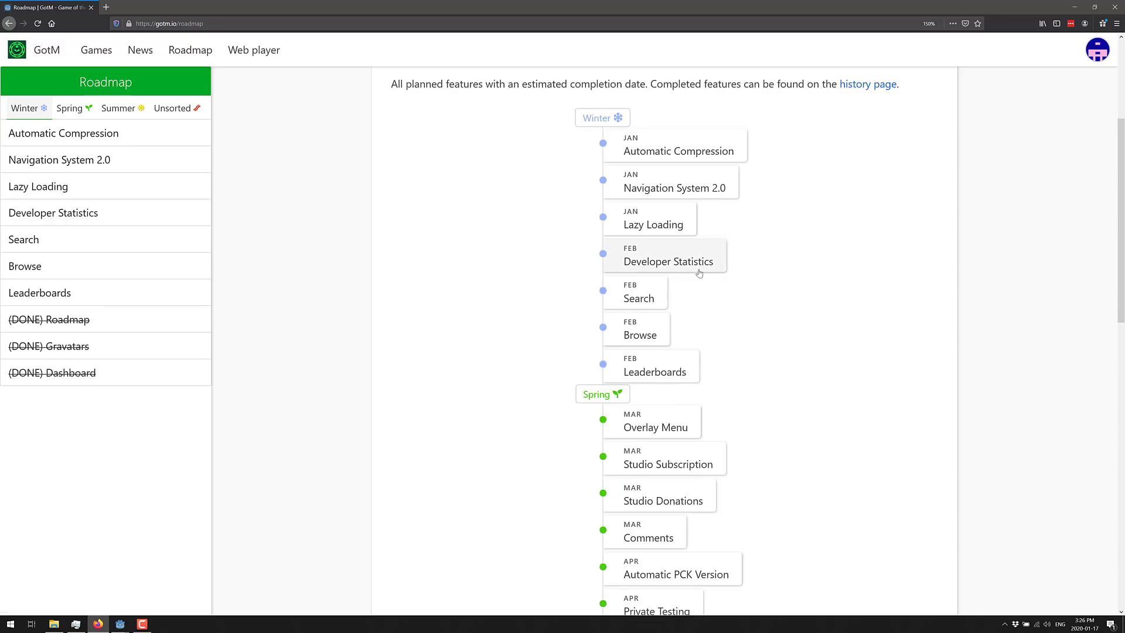
pyautogui.scroll(-3, 694, 333)
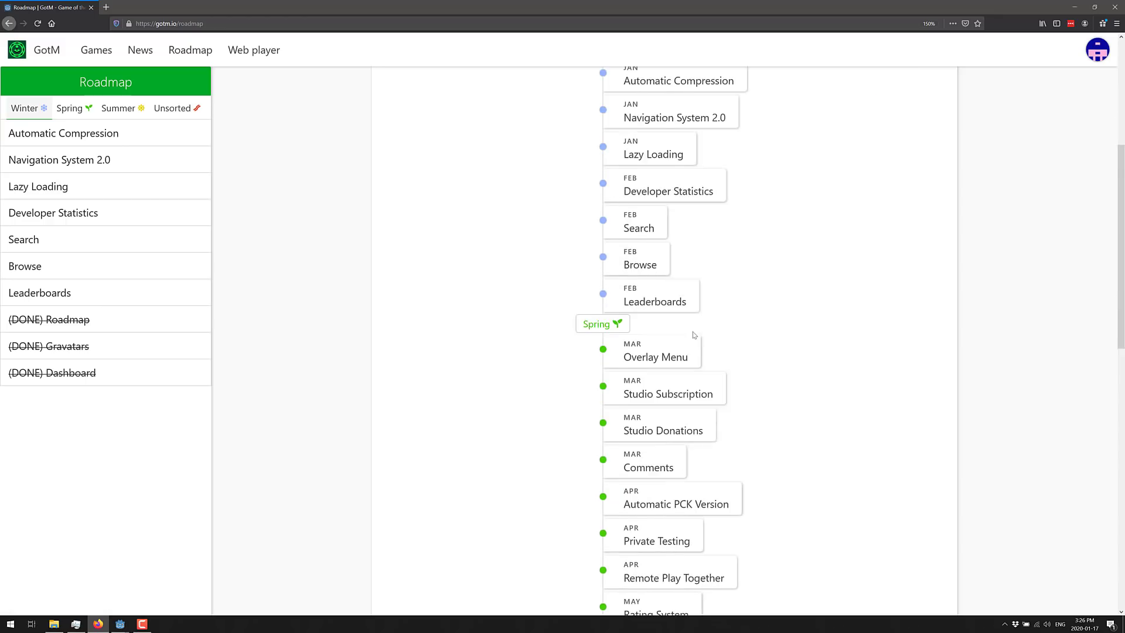
pyautogui.scroll(-2, 694, 333)
pyautogui.scroll(1, 692, 187)
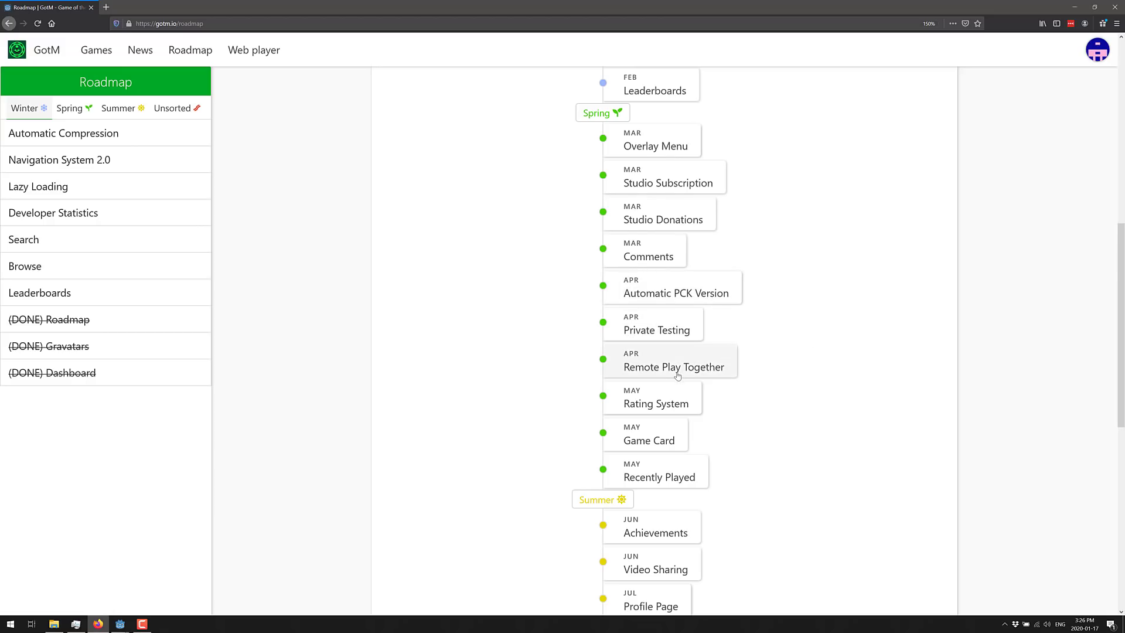
pyautogui.scroll(-2, 733, 372)
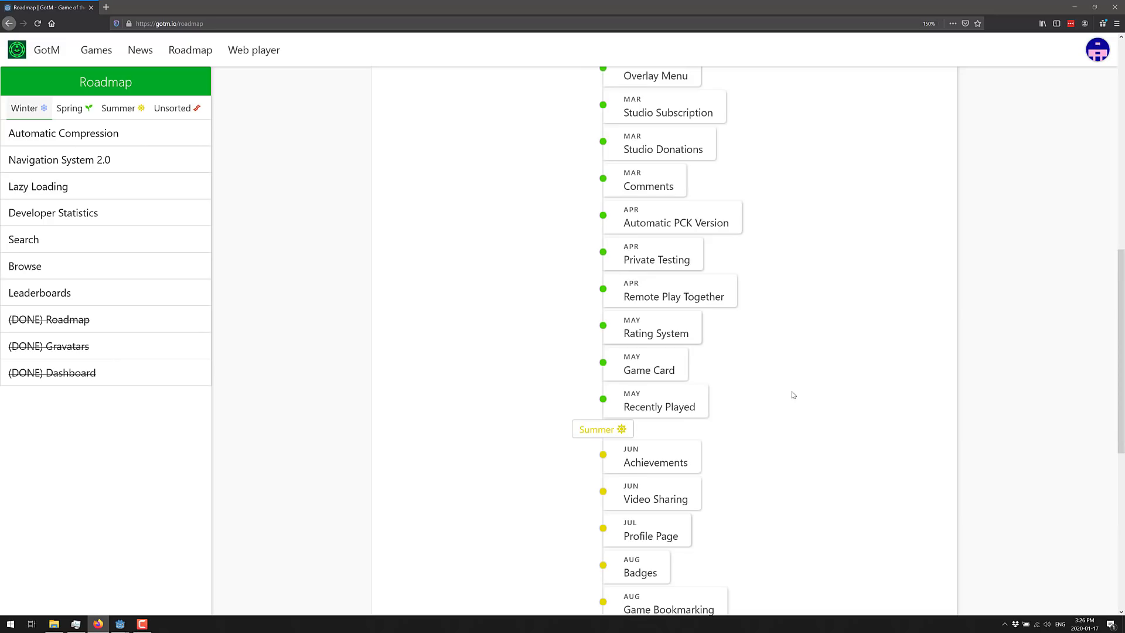
pyautogui.scroll(-2, 794, 395)
pyautogui.scroll(-2, 793, 394)
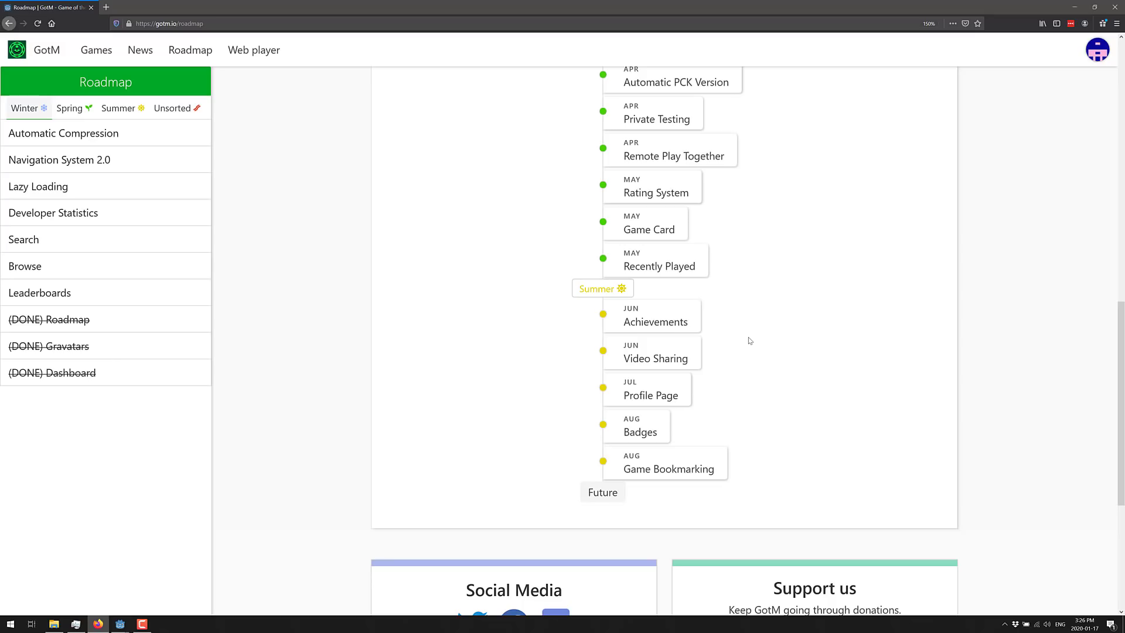
pyautogui.scroll(5, 750, 337)
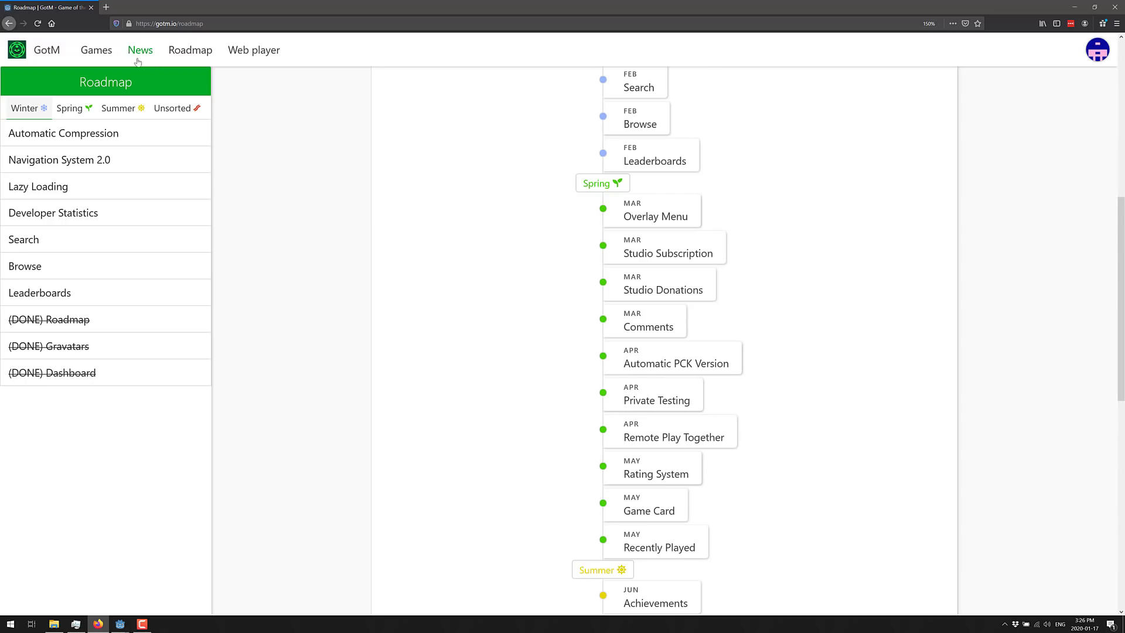
# Step: Browse the Games catalog grid of titles like Ribbon, Moonrise, 2048 Extreme and Rocky Road
pyautogui.click(103, 53)
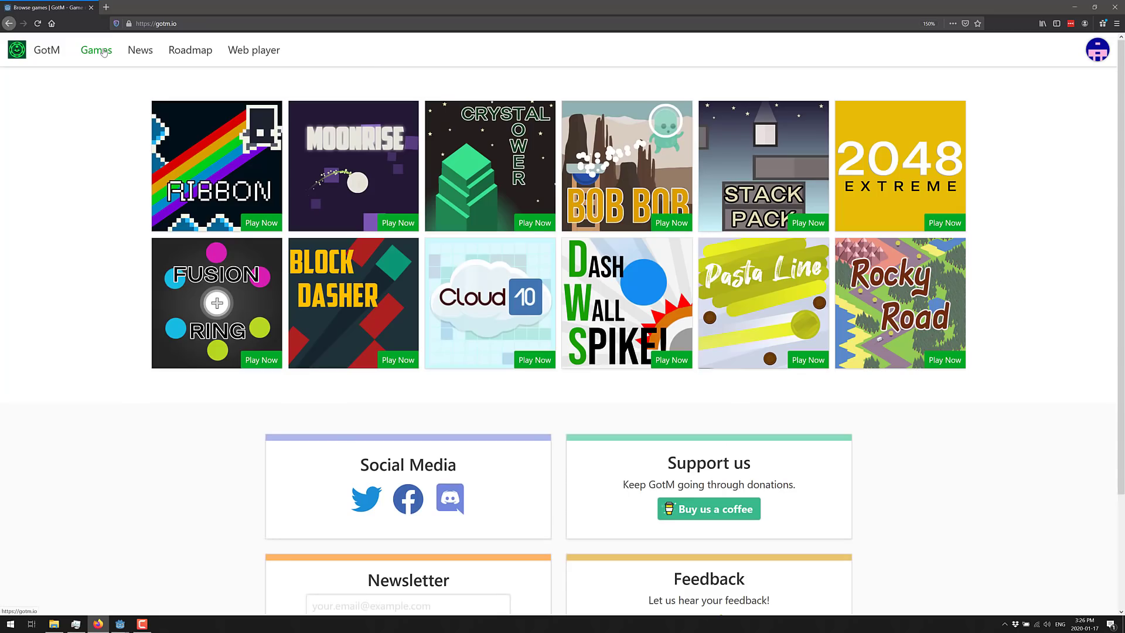
pyautogui.scroll(-3, 839, 251)
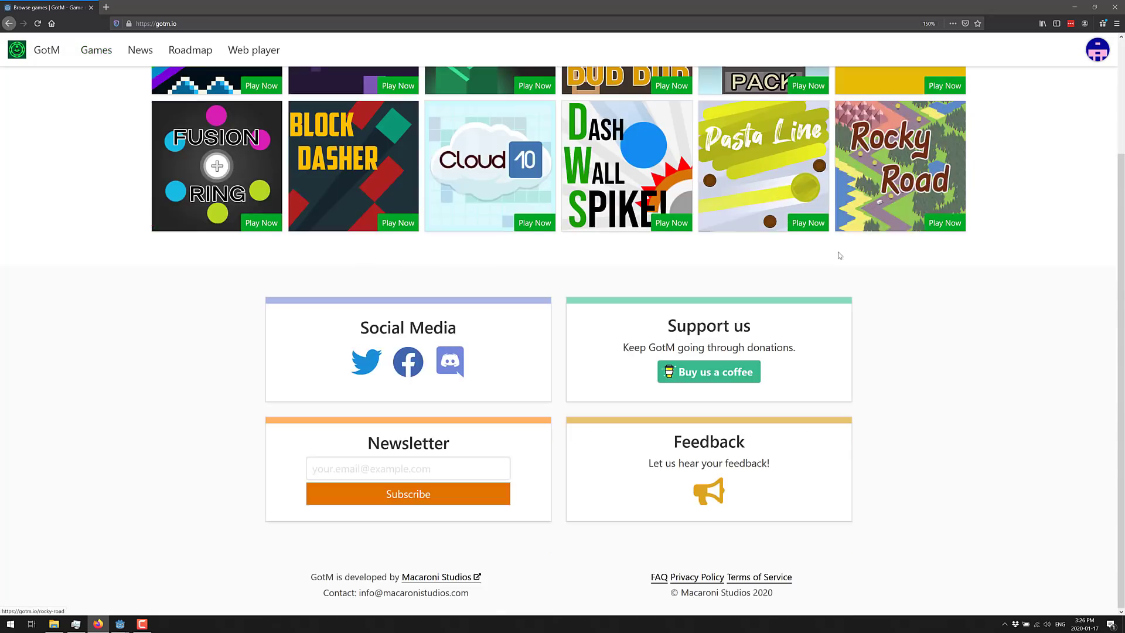
pyautogui.scroll(3, 440, 211)
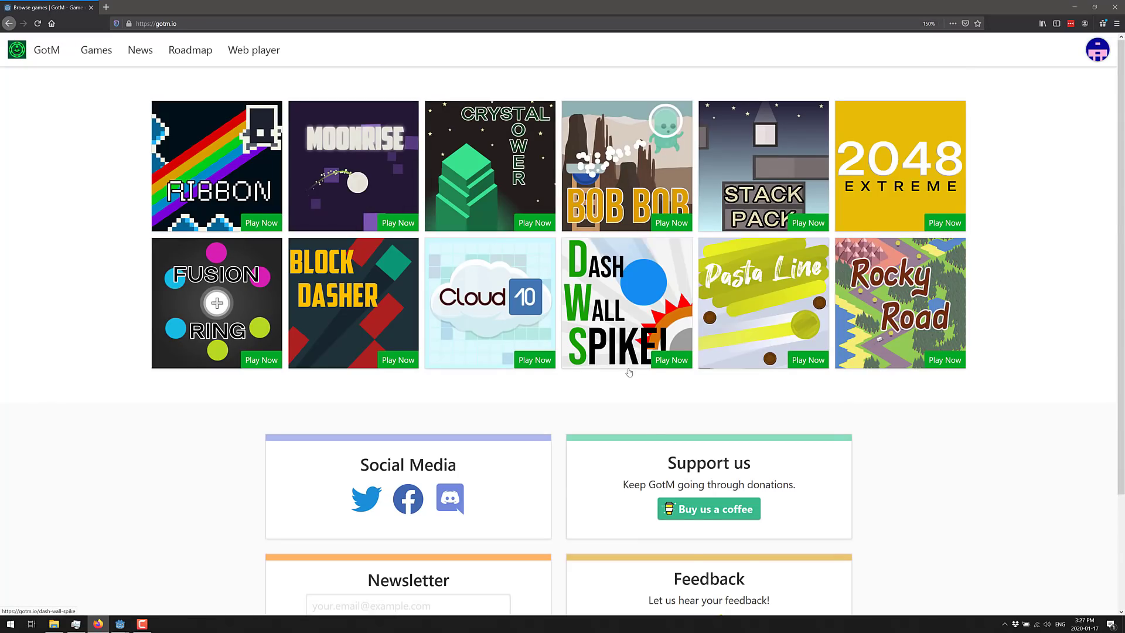
pyautogui.scroll(-1, 561, 395)
pyautogui.scroll(1, 352, 235)
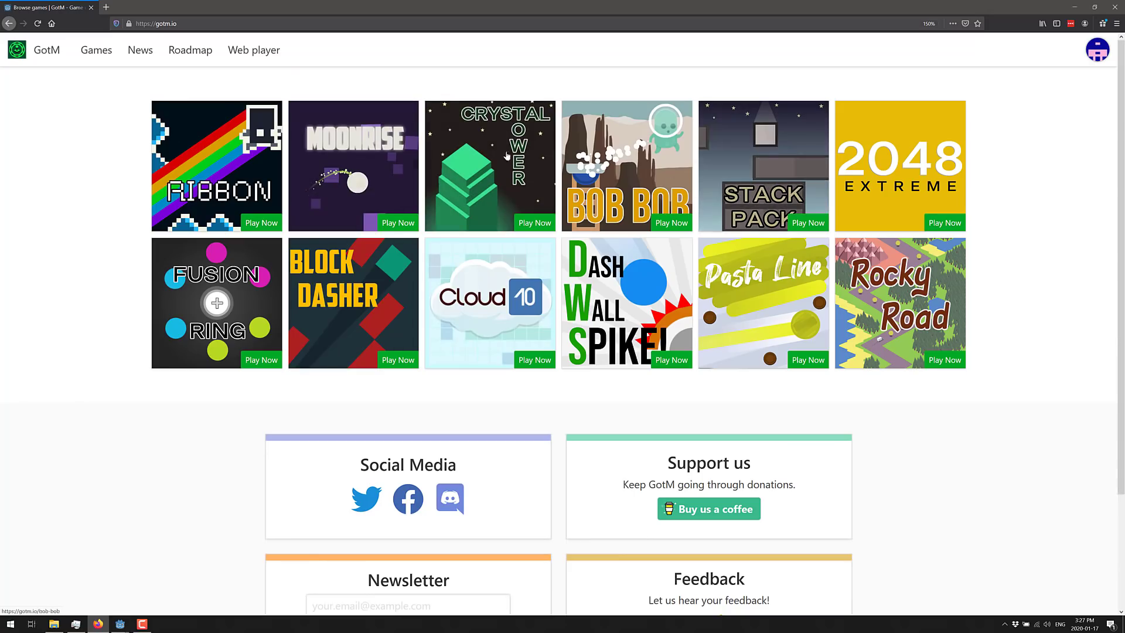
pyautogui.scroll(-2, 700, 288)
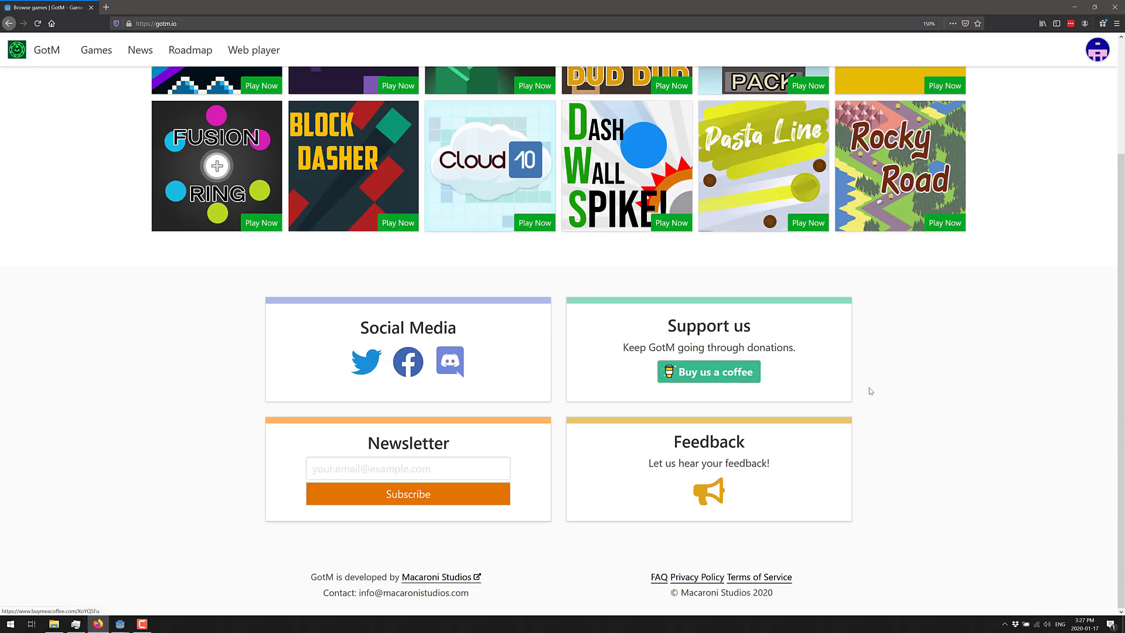
pyautogui.scroll(2, 870, 392)
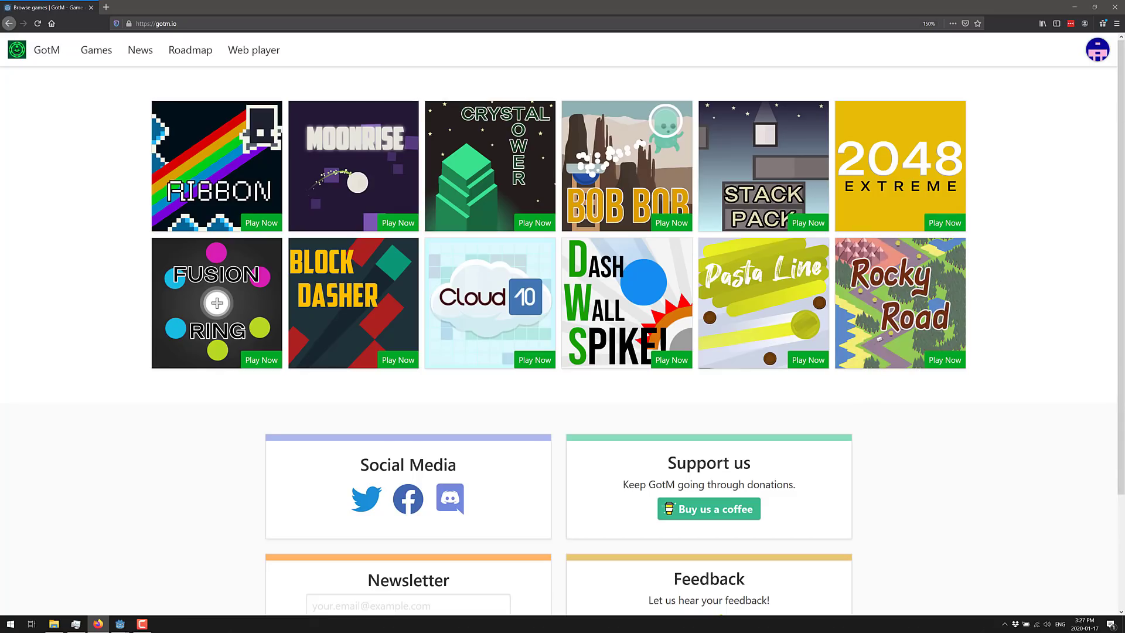
# Step: Go to the developer Dashboard from the avatar's account menu
pyautogui.click(1097, 54)
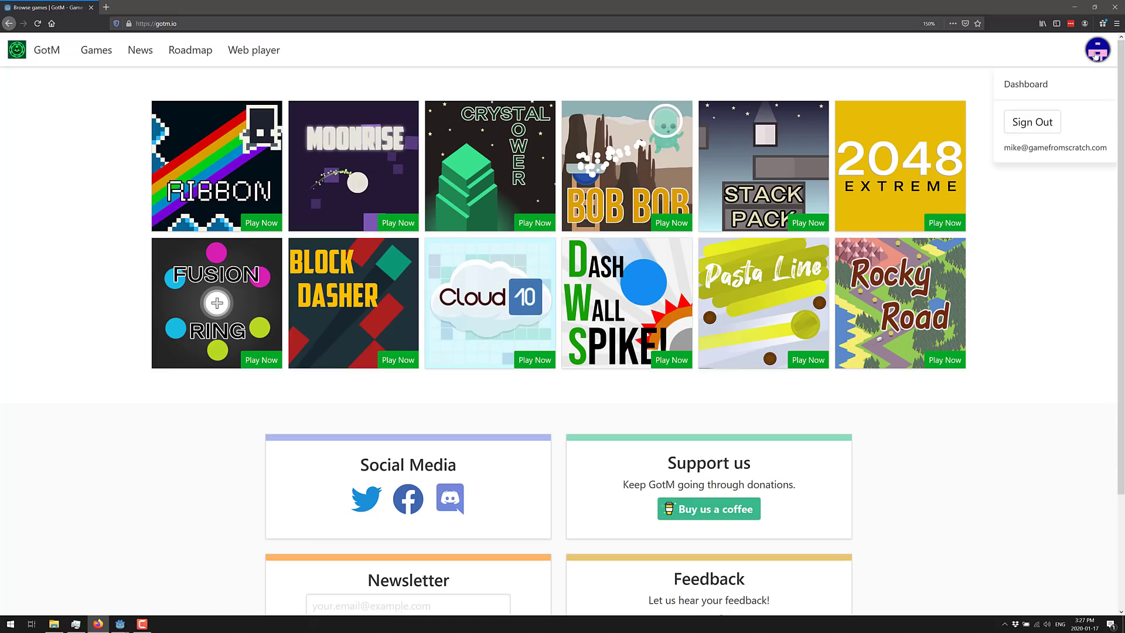
pyautogui.click(1043, 84)
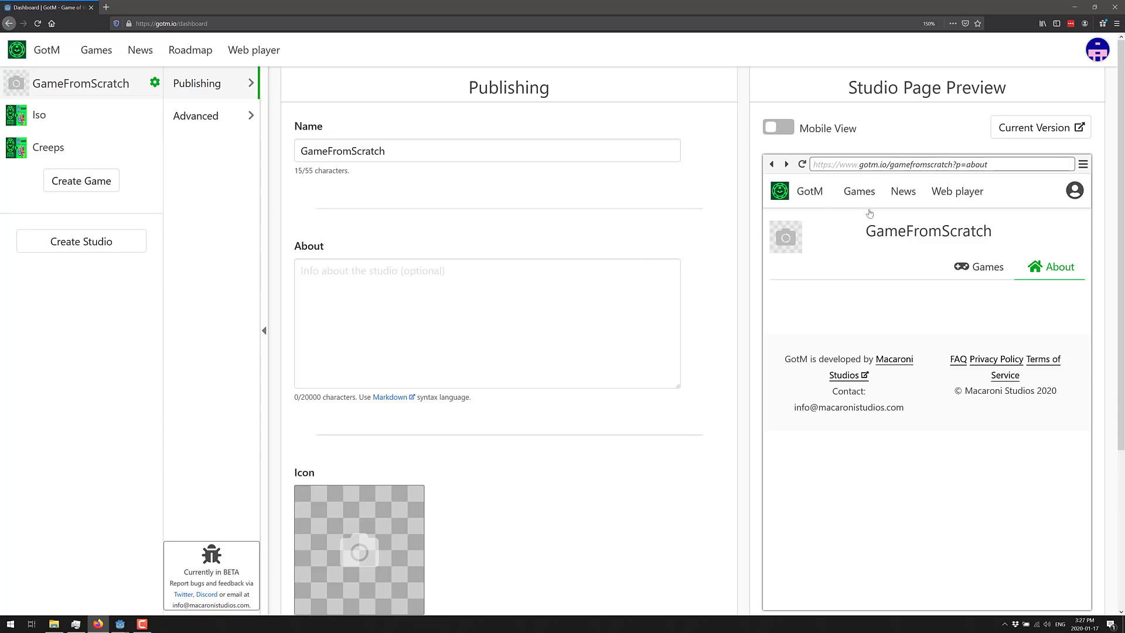
pyautogui.scroll(-2, 869, 214)
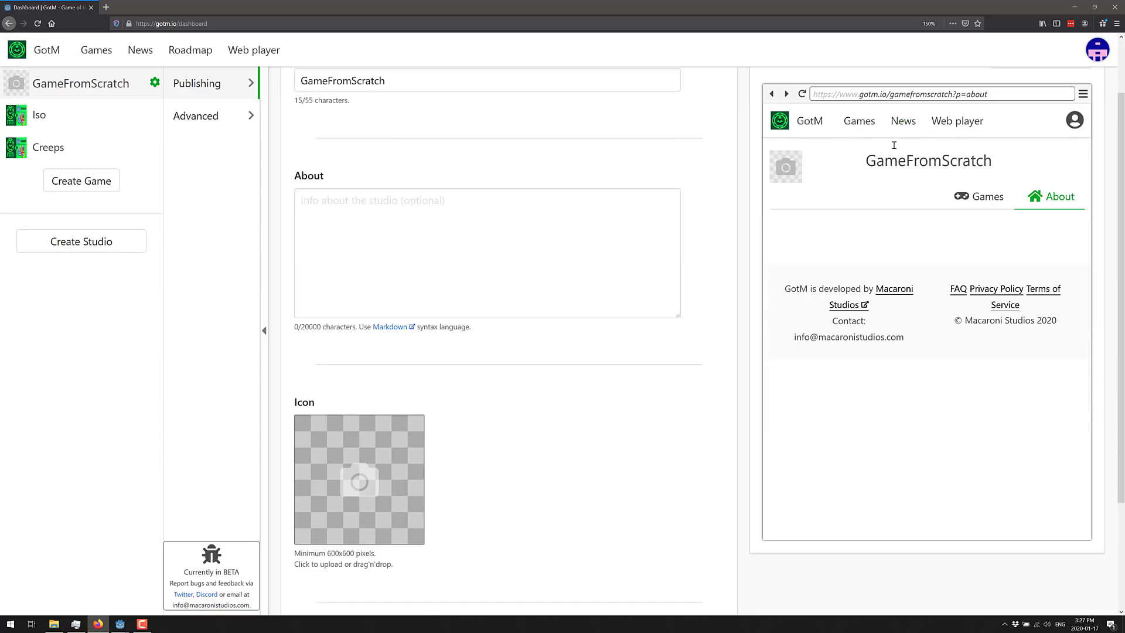
# Step: Write the studio About text 'GameFromScratch is super awesome and kinda amazing most of the time…'
pyautogui.click(406, 241)
pyautogui.write('gam')
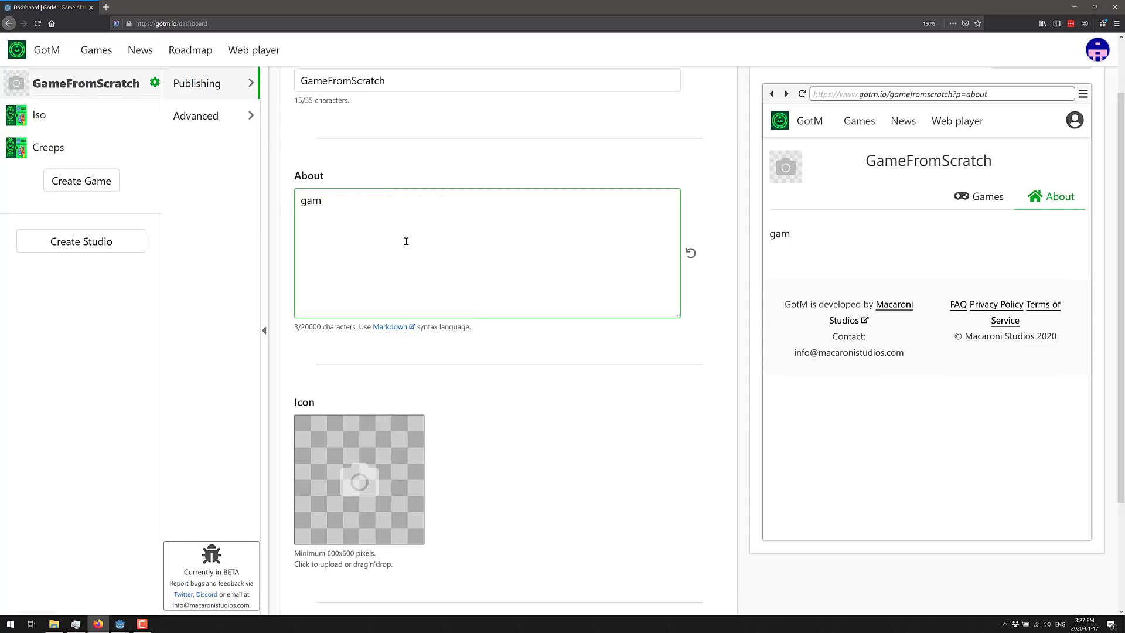
pyautogui.press('BackSpace')
pyautogui.press('BackSpace')
pyautogui.press('BackSpace')
pyautogui.write('GameFromSc')
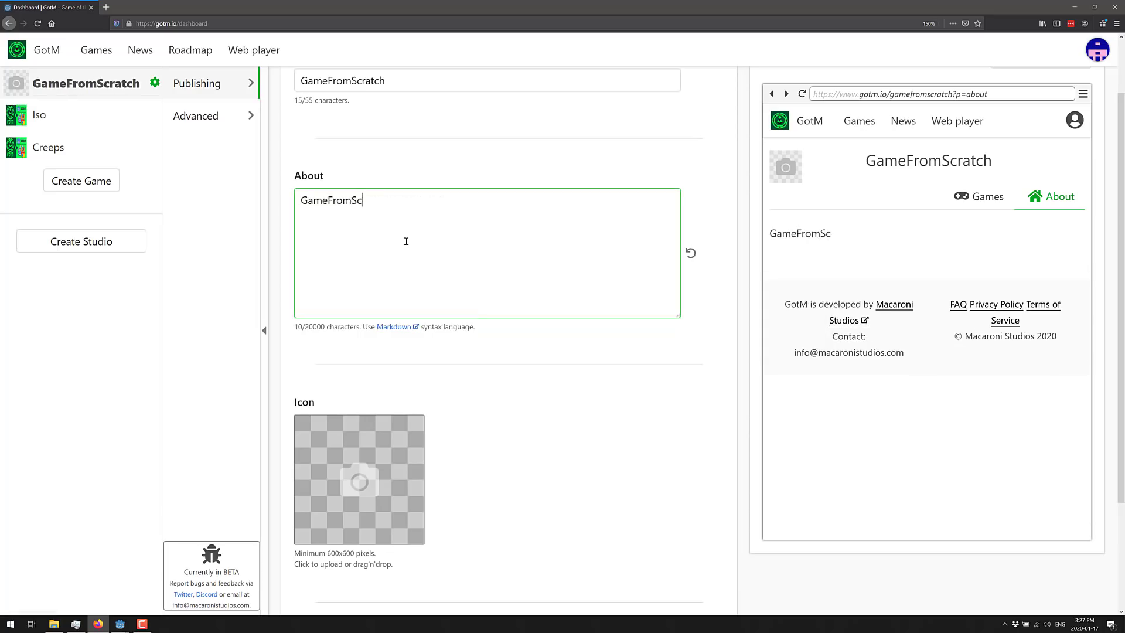
pyautogui.write('ratch is super awe')
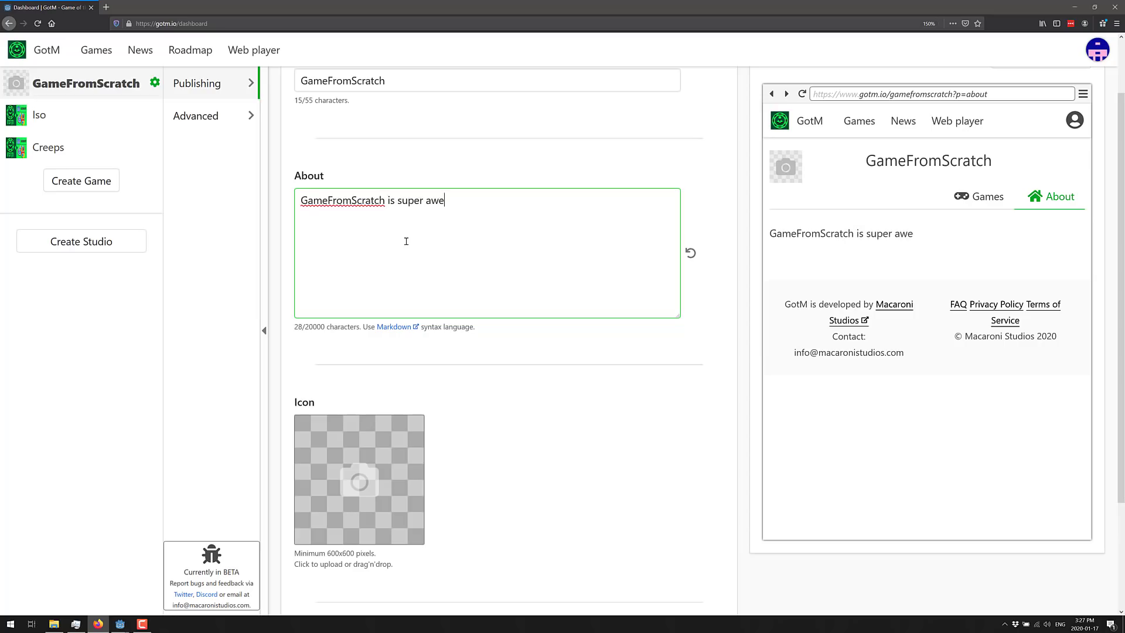
pyautogui.write('some and kinda ama')
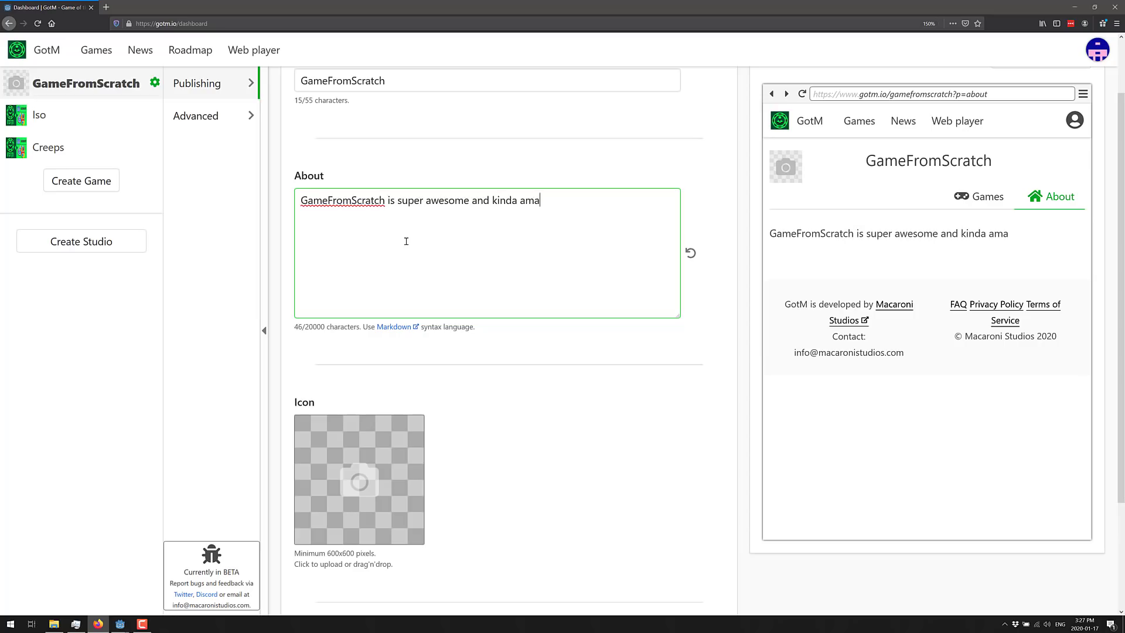
pyautogui.write('zing most of th')
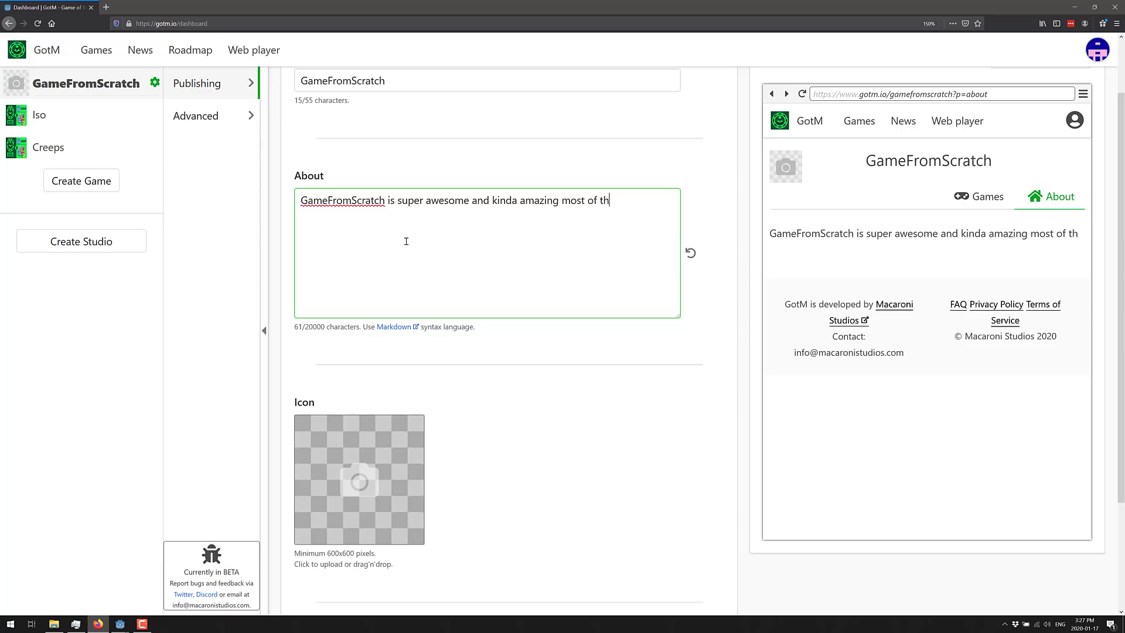
pyautogui.write('e time, the rest o')
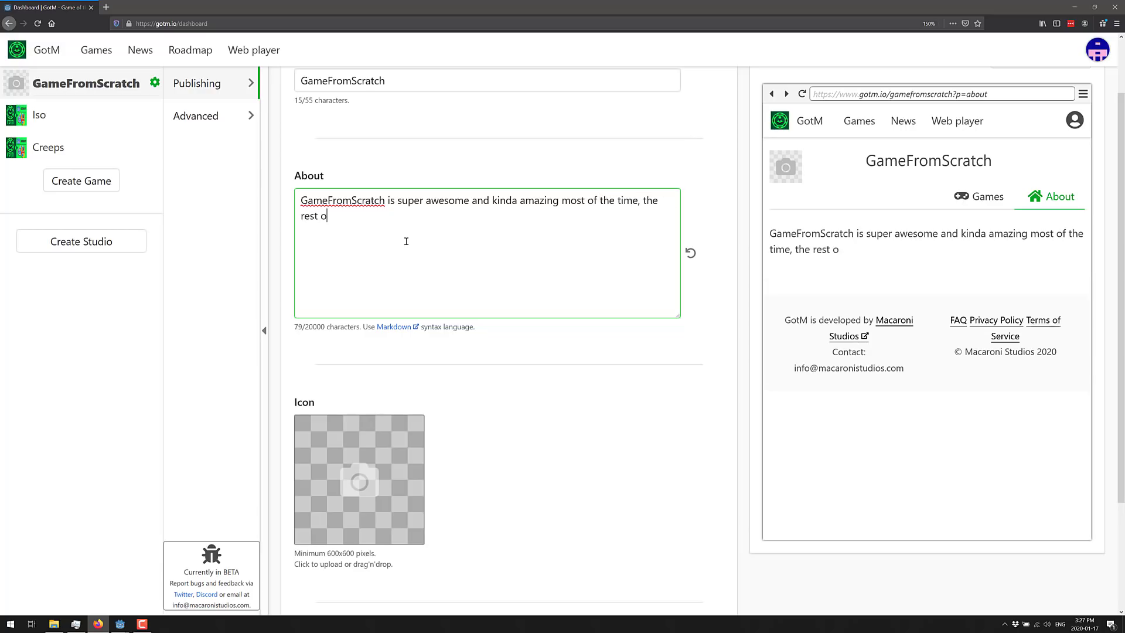
pyautogui.write('f the time it is shi')
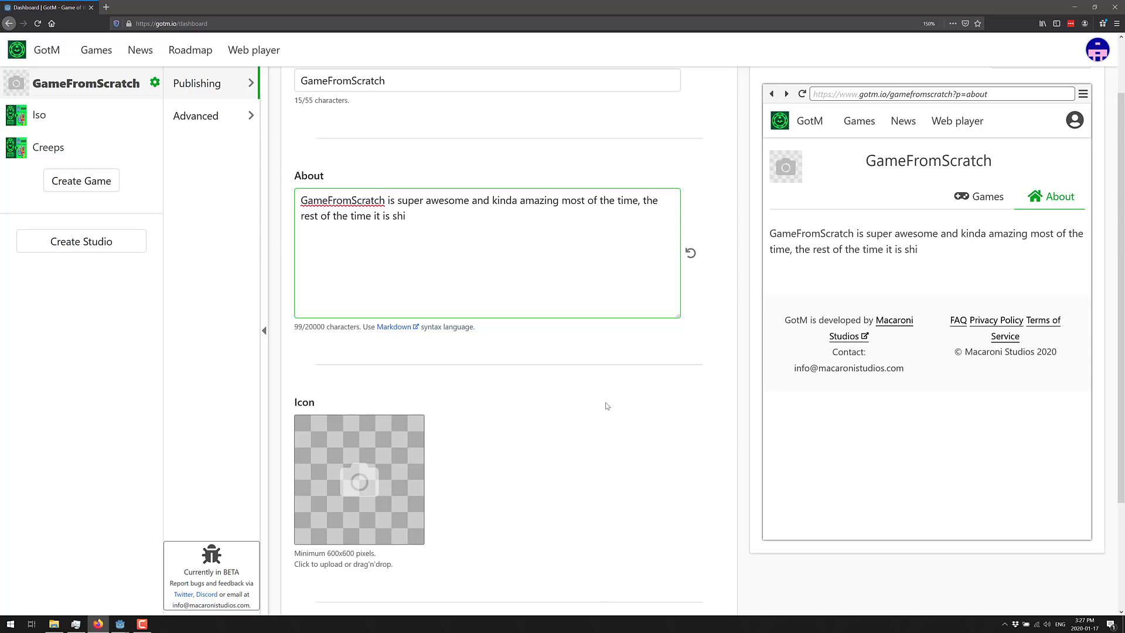
pyautogui.scroll(-2, 604, 404)
pyautogui.scroll(3, 597, 352)
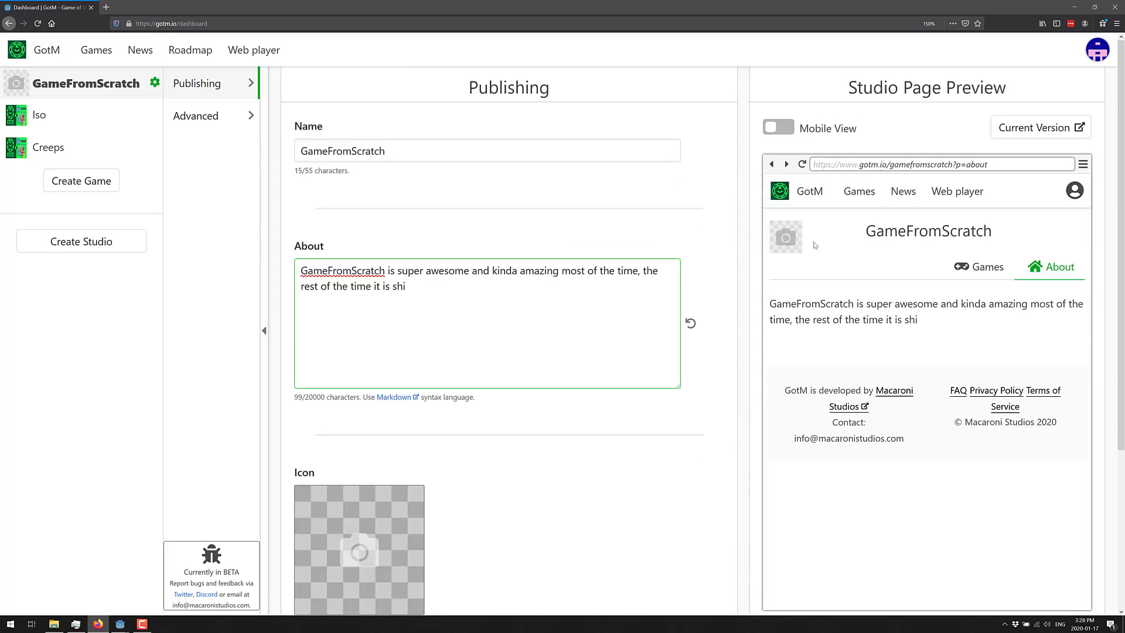
# Step: Switch the Studio Page Preview to its Games tab, listing two published games
pyautogui.click(974, 268)
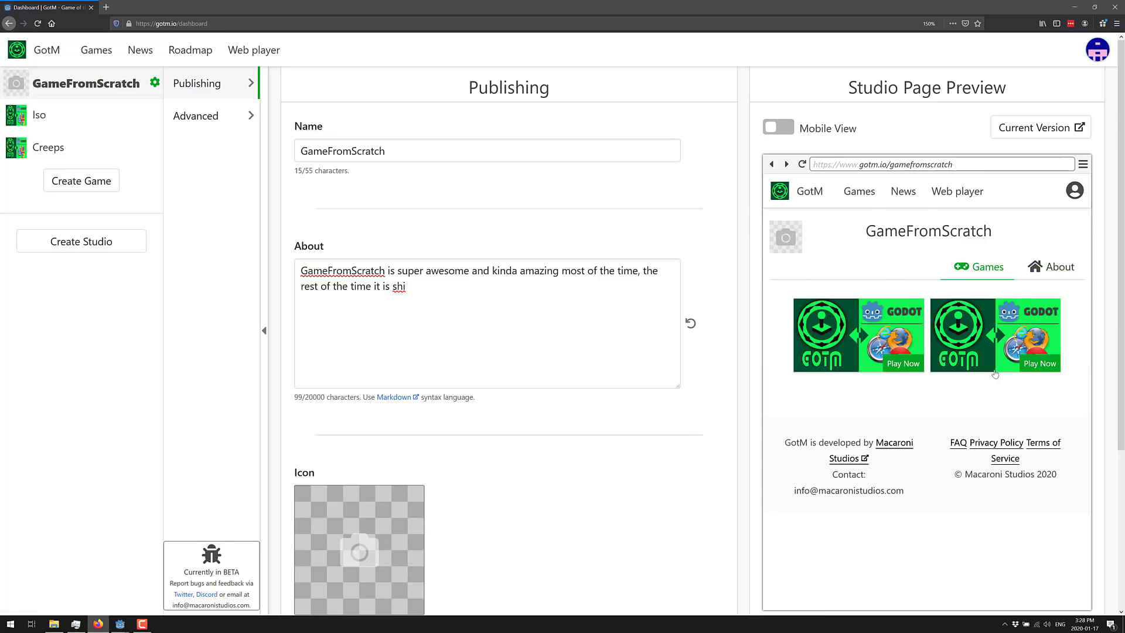